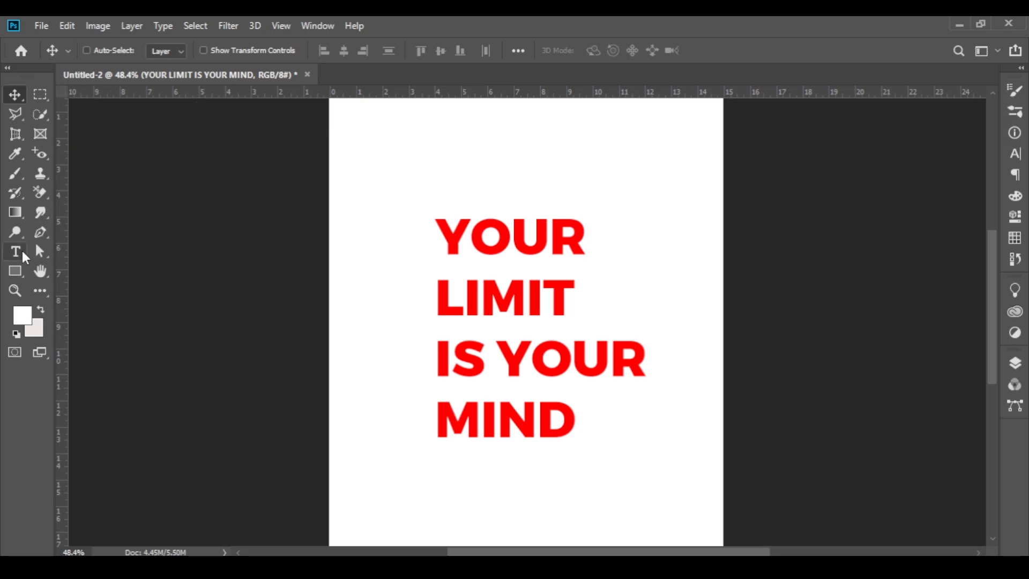
Step: Recolour the letter Y at the start of the first text line to light grey d3d3d3
{"action": "left_click", "coordinate": [16, 252]}
{"action": "left_click_drag", "start_coordinate": [435, 236], "coordinate": [471, 239]}
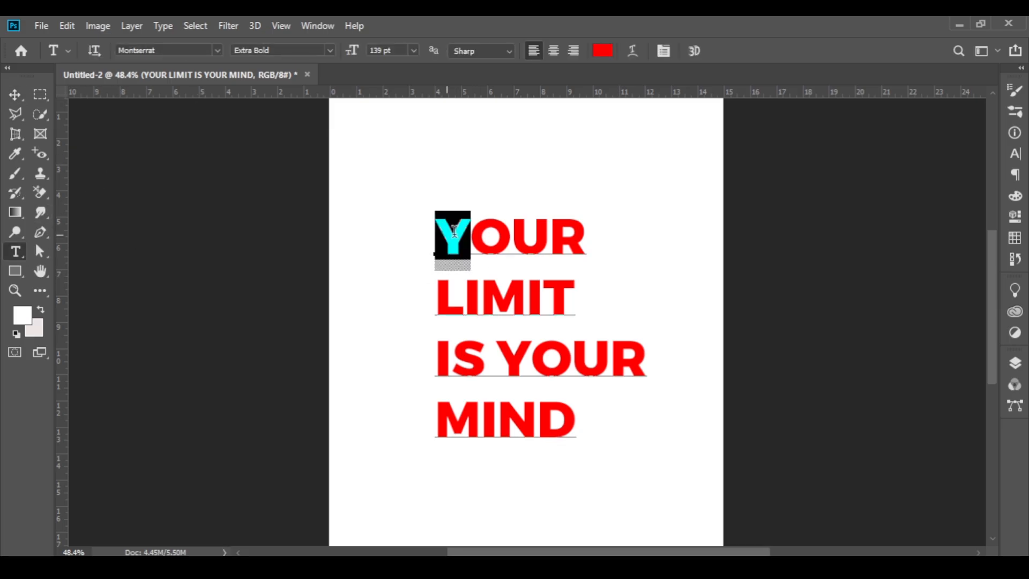
{"action": "left_click", "coordinate": [603, 54]}
{"action": "left_click_drag", "start_coordinate": [367, 199], "coordinate": [364, 222]}
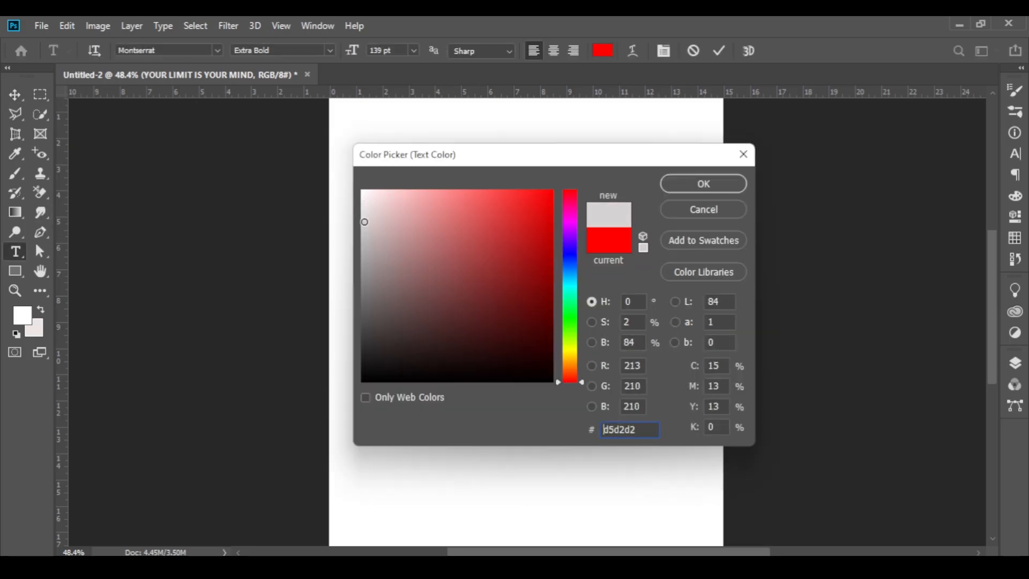
{"action": "double_click", "coordinate": [631, 431]}
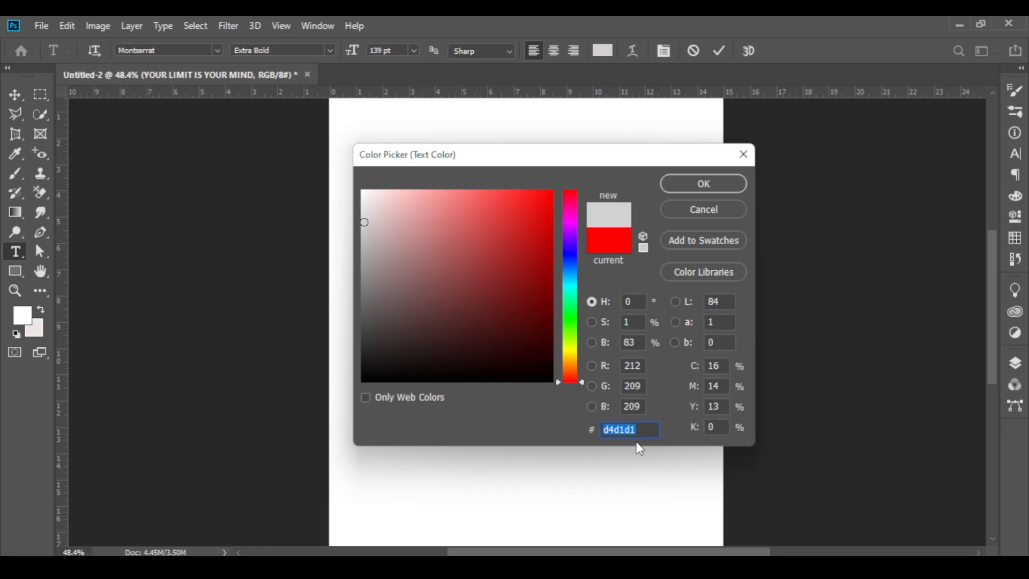
{"action": "type", "text": "3d3d3d"}
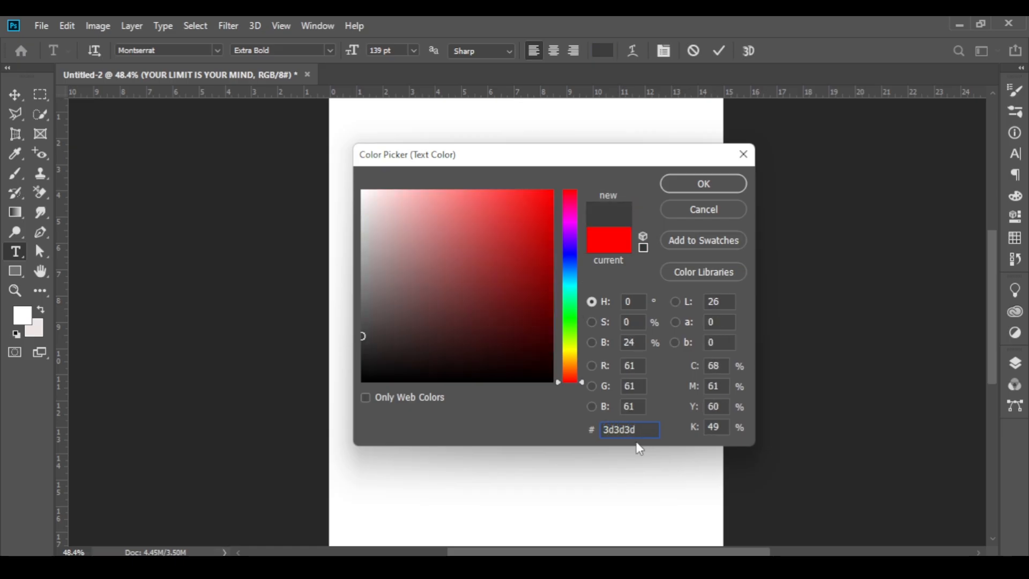
{"action": "key", "text": "BackSpace"}
{"action": "key", "text": "BackSpace"}
{"action": "key", "text": "BackSpace"}
{"action": "key", "text": "BackSpace"}
{"action": "key", "text": "BackSpace"}
{"action": "key", "text": "BackSpace"}
{"action": "type", "text": "d3d3d3"}
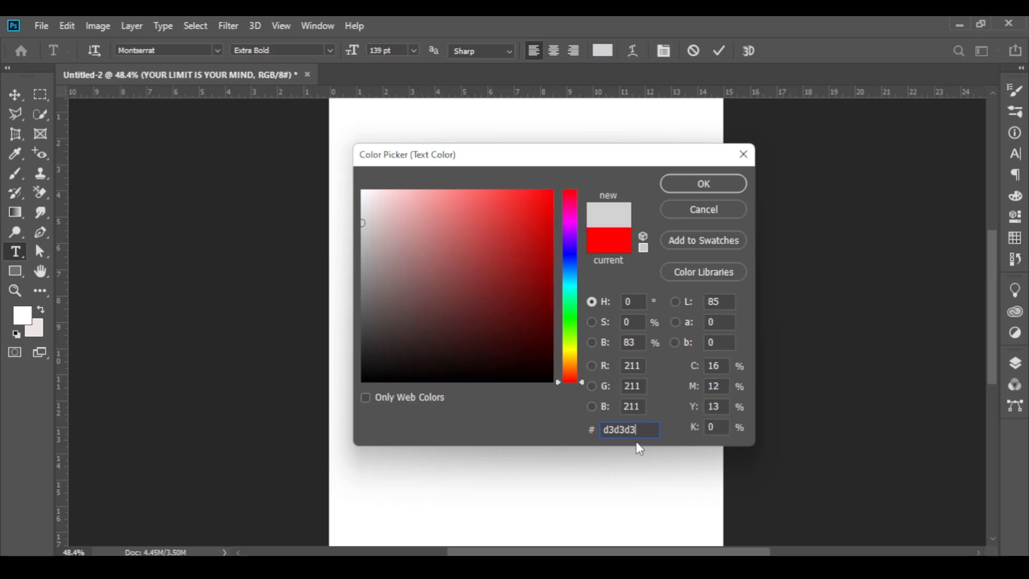
{"action": "left_click", "coordinate": [672, 185]}
{"action": "left_click", "coordinate": [15, 94]}
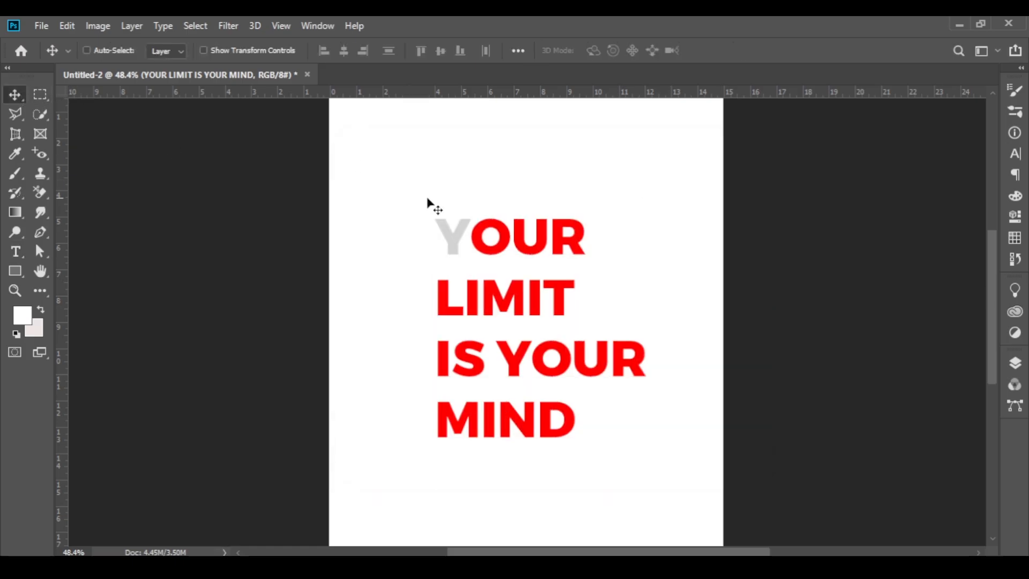
Step: Recolour the letters LI at the start of LIMIT to the same light grey as the Y
{"action": "key", "text": "t"}
{"action": "left_click_drag", "start_coordinate": [435, 294], "coordinate": [464, 296]}
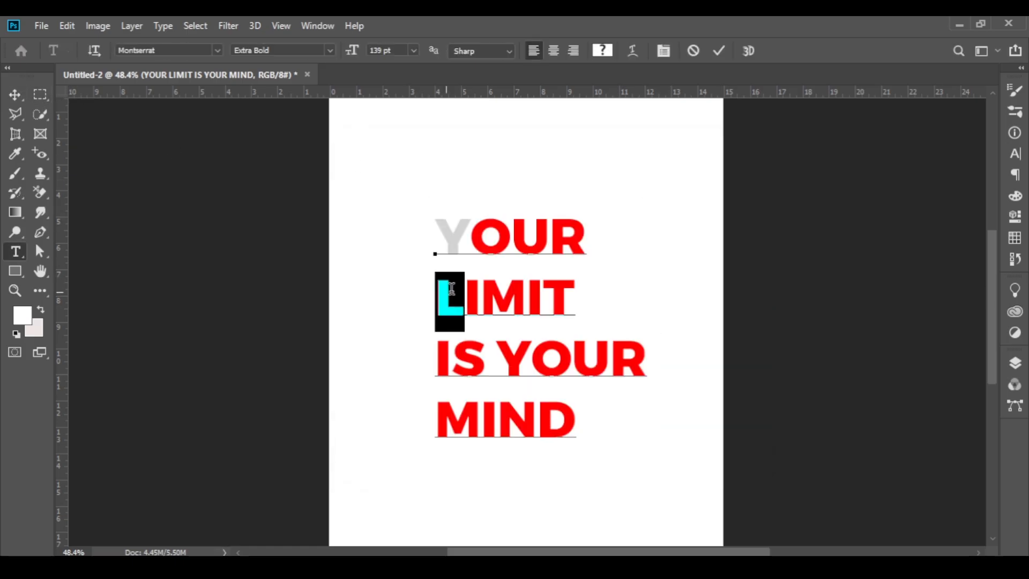
{"action": "left_click", "coordinate": [16, 154]}
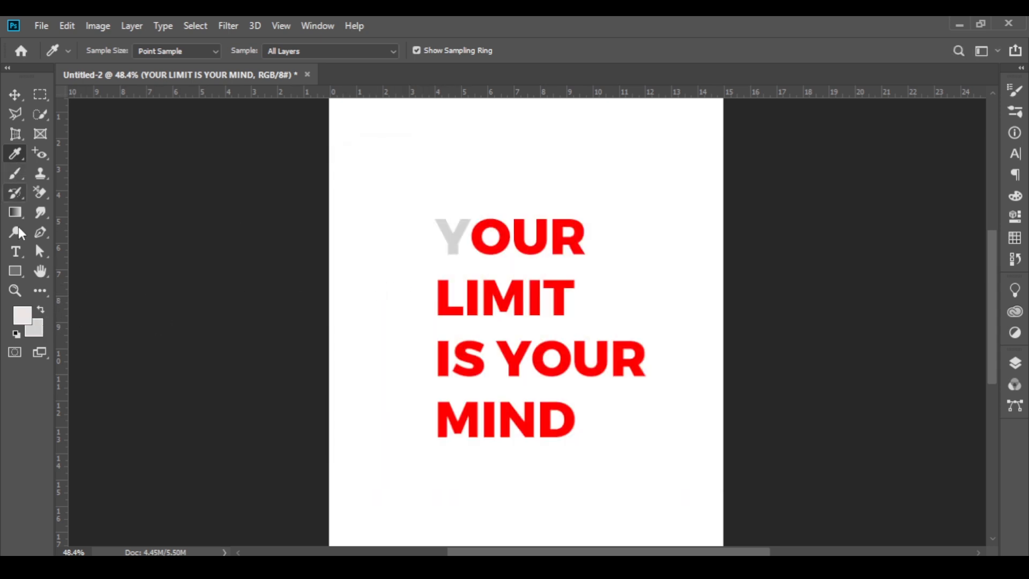
{"action": "left_click", "coordinate": [16, 251]}
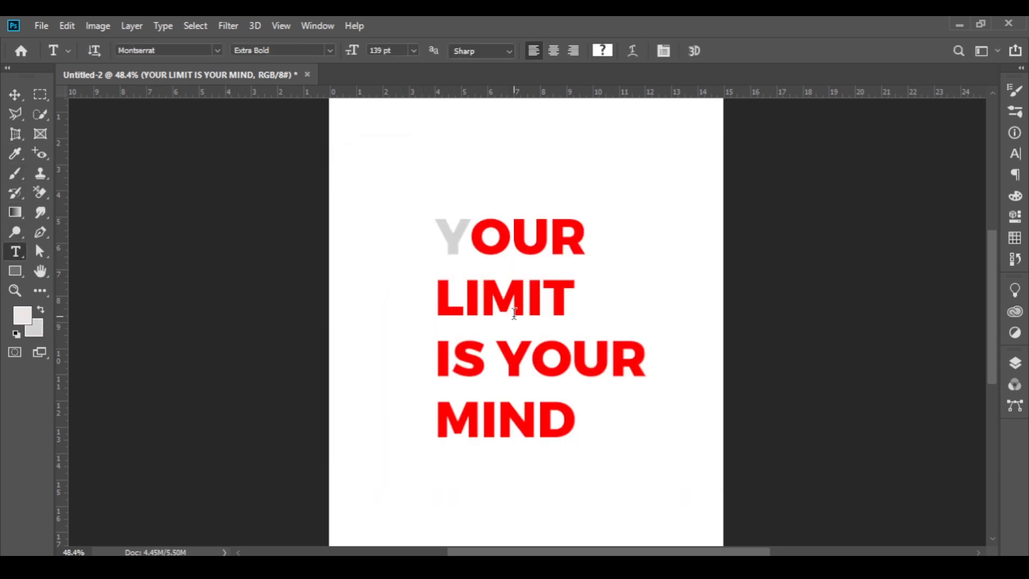
{"action": "left_click_drag", "start_coordinate": [439, 292], "coordinate": [479, 289]}
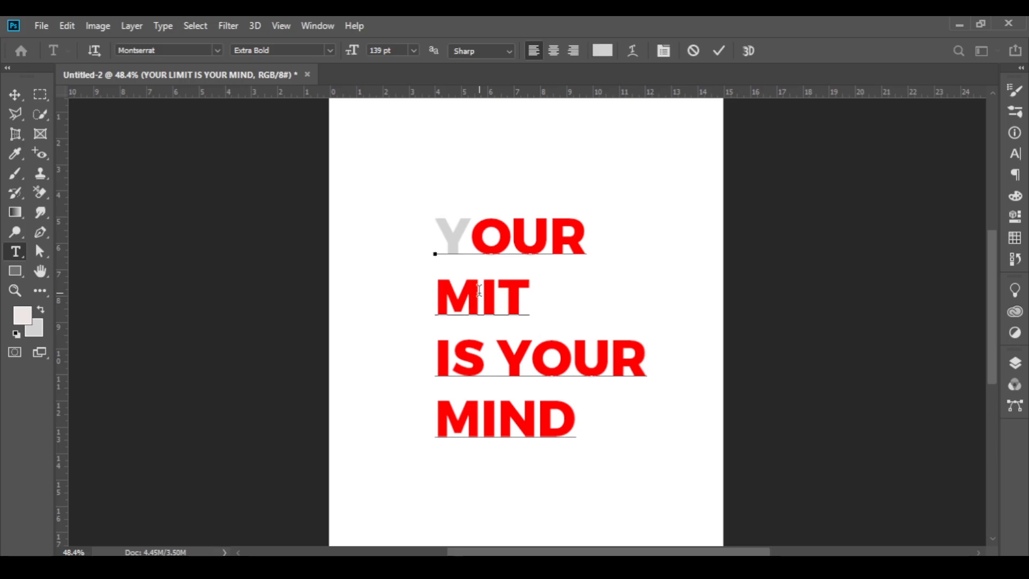
{"action": "left_click", "coordinate": [15, 95]}
Step: Recolour the word IS in the third line light grey and commit the text edit
{"action": "key", "text": "t"}
{"action": "left_click", "coordinate": [443, 358]}
{"action": "left_click_drag", "start_coordinate": [452, 356], "coordinate": [484, 354]}
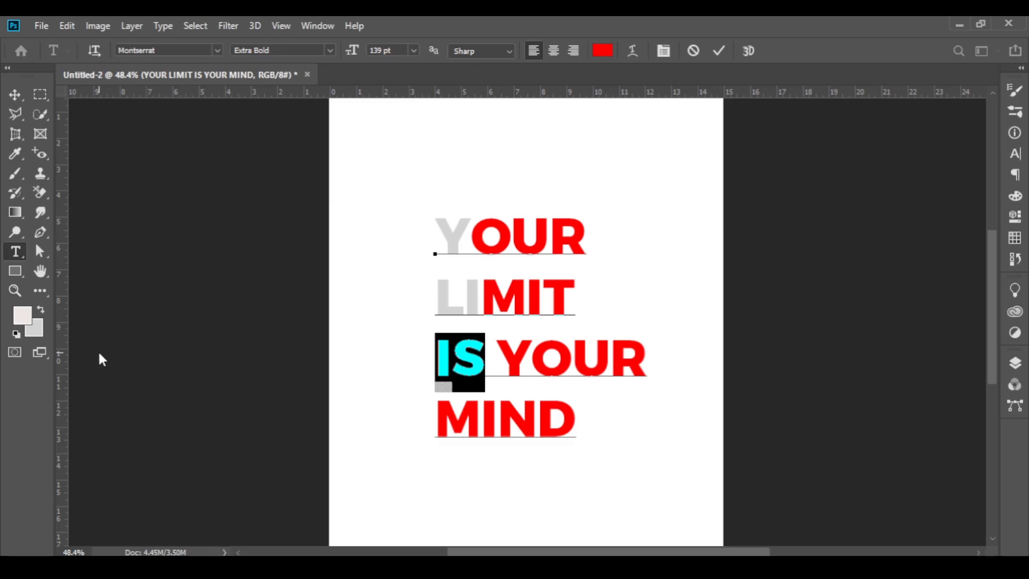
{"action": "key", "text": "alt+BackSpace"}
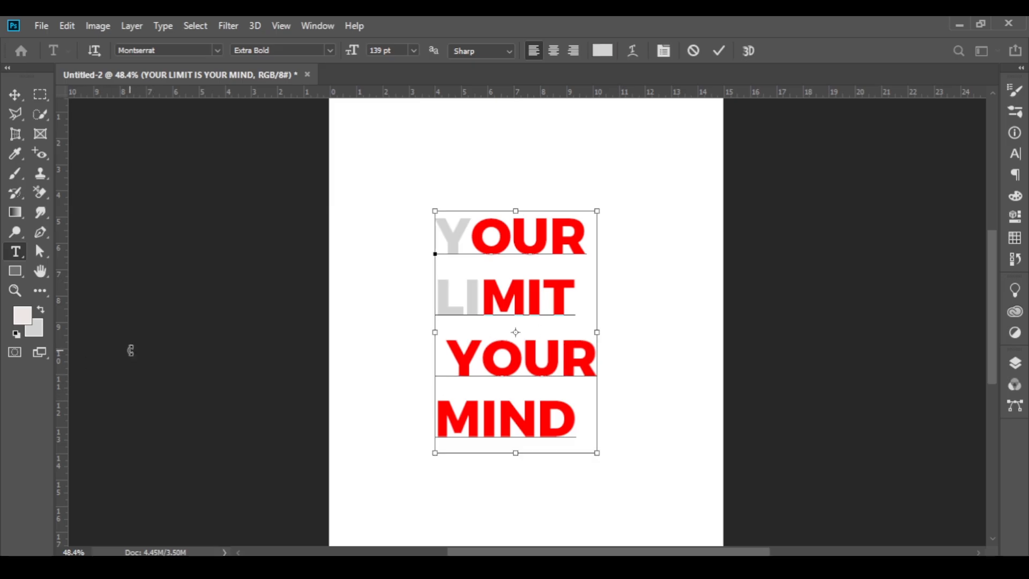
{"action": "key", "text": "ctrl+Return"}
{"action": "key", "text": "v"}
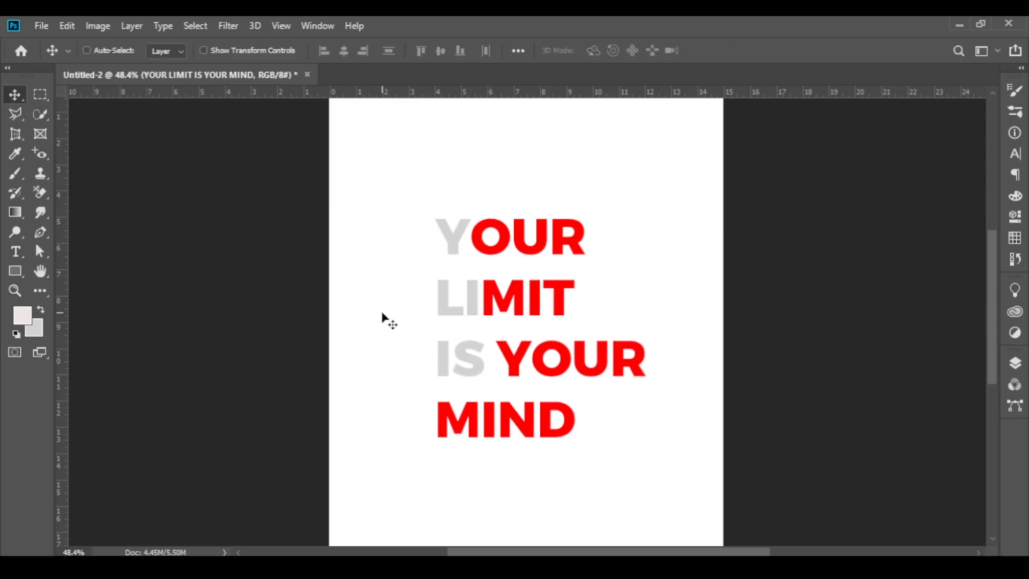
Step: Recolour the letters MI at the start of MIND in the same light grey
{"action": "left_click", "coordinate": [16, 252]}
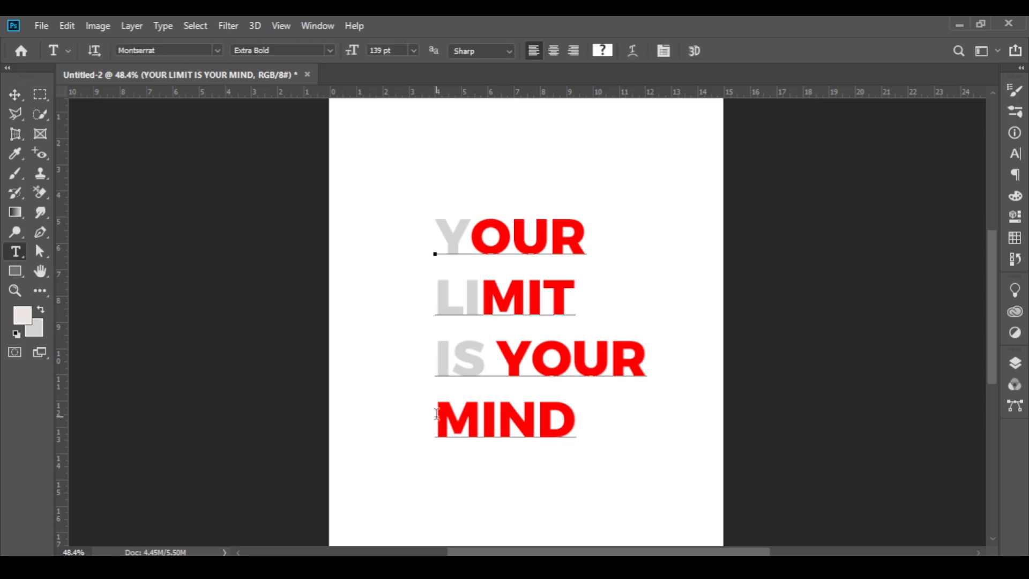
{"action": "left_click_drag", "start_coordinate": [435, 419], "coordinate": [477, 409]}
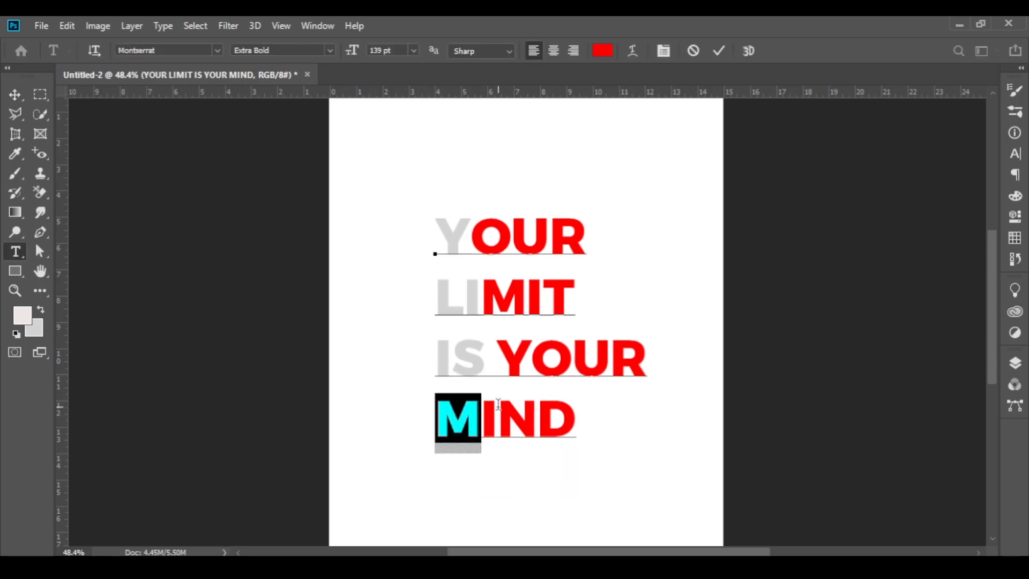
{"action": "left_click", "coordinate": [491, 423], "text": "shift"}
{"action": "key", "text": "shift+Left"}
{"action": "left_click", "coordinate": [492, 418]}
{"action": "left_click_drag", "start_coordinate": [438, 416], "coordinate": [494, 412]}
{"action": "key", "text": "ctrl+x"}
{"action": "key", "text": "ctrl+v"}
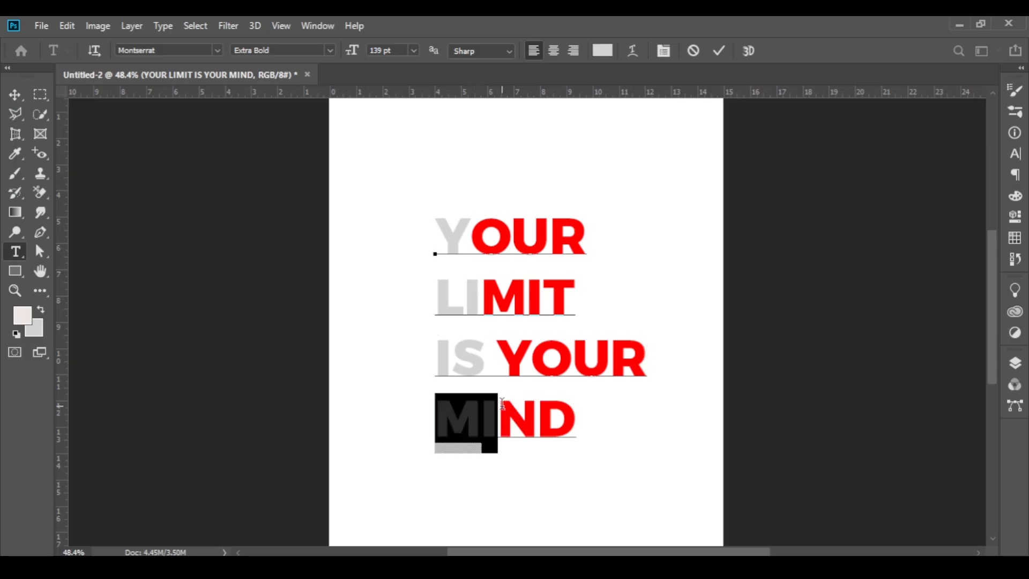
{"action": "left_click", "coordinate": [14, 94]}
Step: Scale the text block proportionally to about 150% and place it at the top of the page, around X 582 px, Y 497 px
{"action": "key", "text": "ctrl+t"}
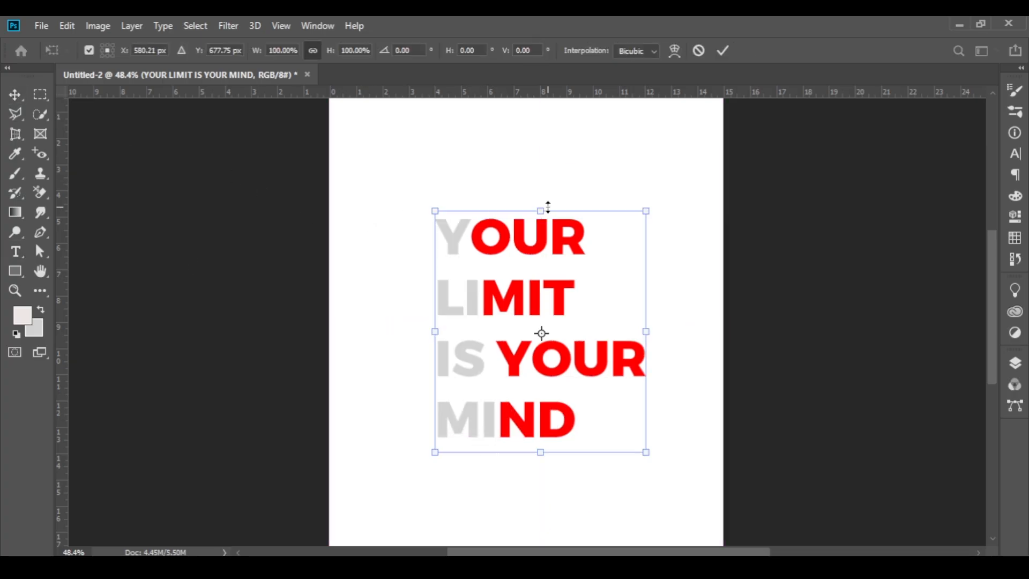
{"action": "left_click_drag", "start_coordinate": [547, 208], "coordinate": [540, 128]}
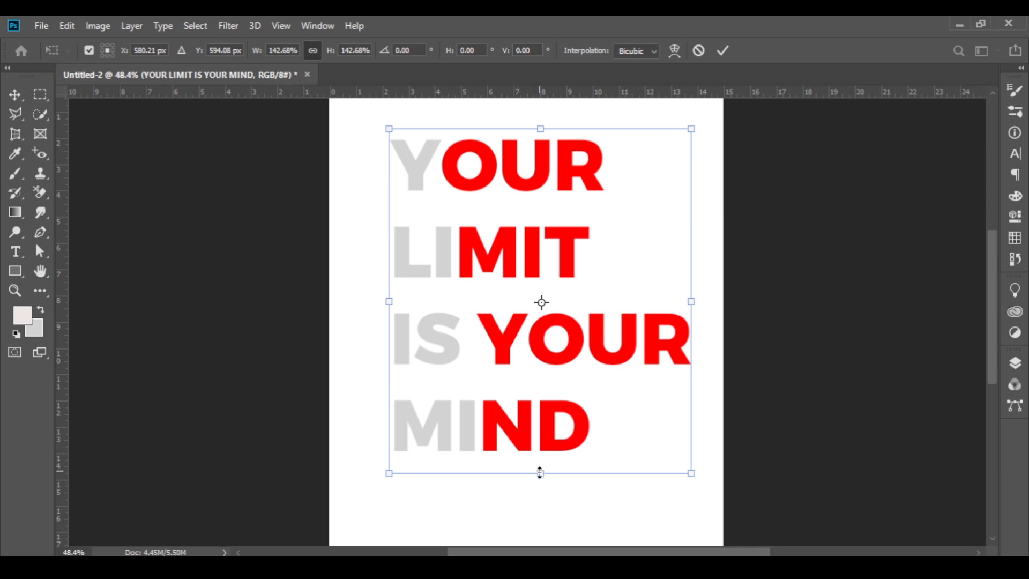
{"action": "left_click_drag", "start_coordinate": [540, 473], "coordinate": [540, 490]}
{"action": "left_click_drag", "start_coordinate": [548, 426], "coordinate": [545, 418]}
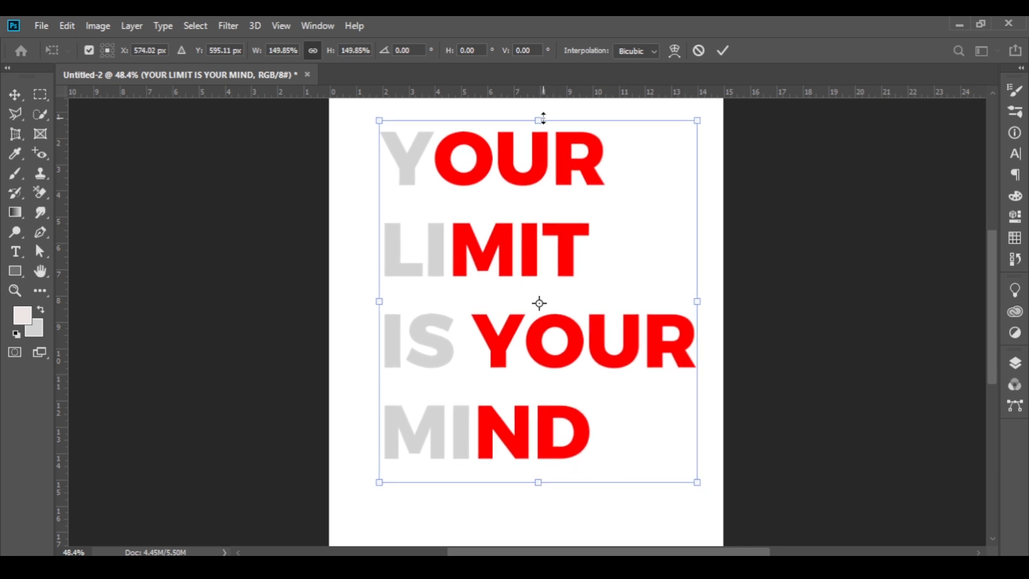
{"action": "left_click_drag", "start_coordinate": [540, 159], "coordinate": [533, 197]}
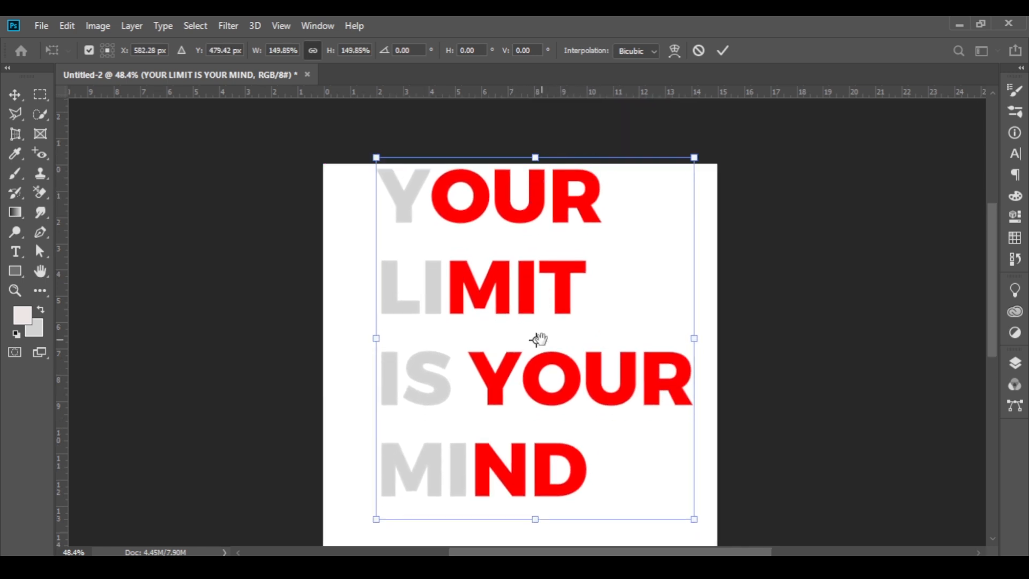
{"action": "left_click_drag", "start_coordinate": [540, 339], "coordinate": [538, 303]}
{"action": "left_click_drag", "start_coordinate": [533, 266], "coordinate": [532, 272]}
{"action": "left_click_drag", "start_coordinate": [596, 336], "coordinate": [589, 323]}
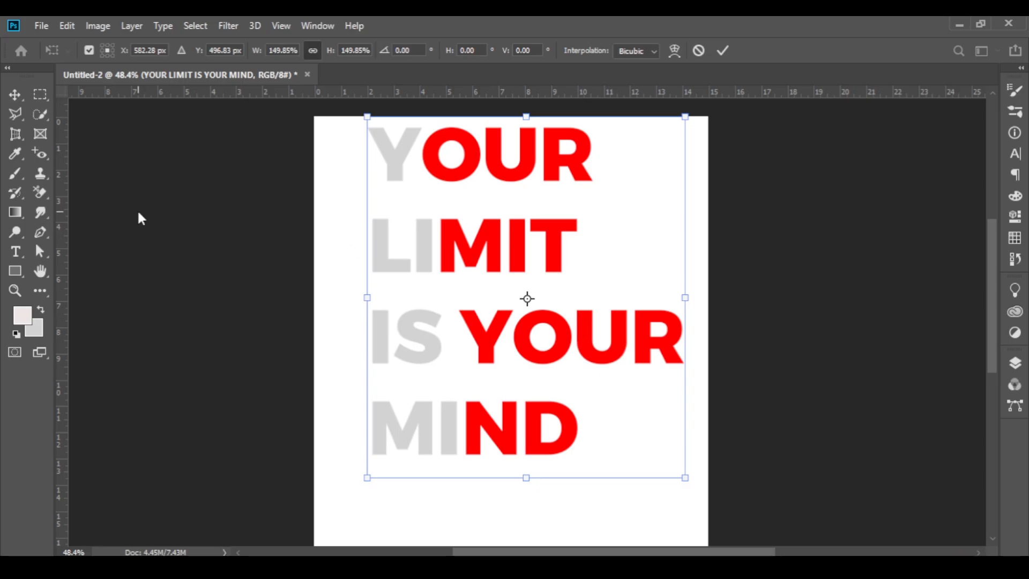
{"action": "key", "text": "Return"}
{"action": "double_click", "coordinate": [443, 148]}
{"action": "left_click_drag", "start_coordinate": [444, 148], "coordinate": [569, 146]}
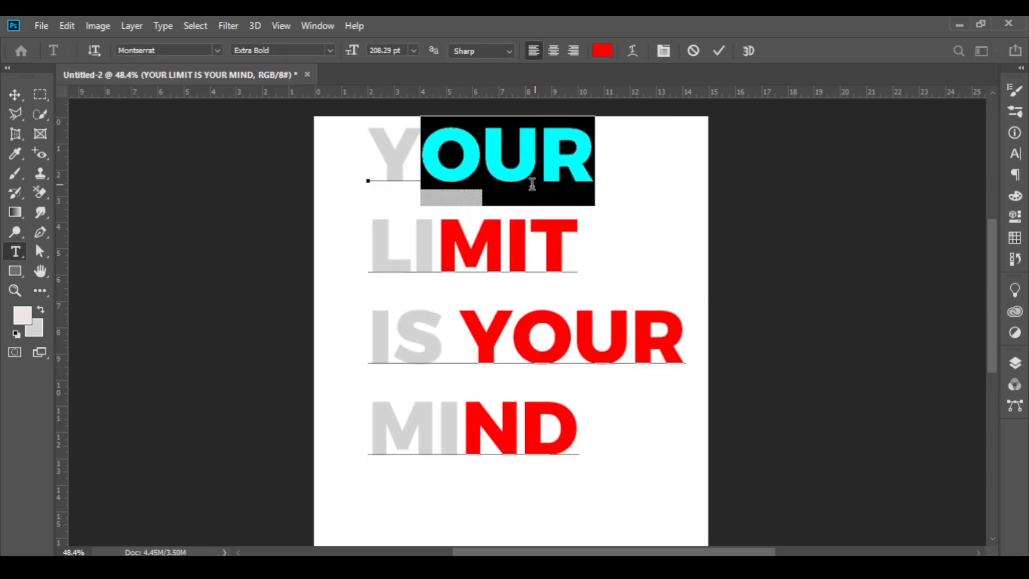
{"action": "left_click_drag", "start_coordinate": [449, 234], "coordinate": [545, 236]}
{"action": "left_click", "coordinate": [20, 95]}
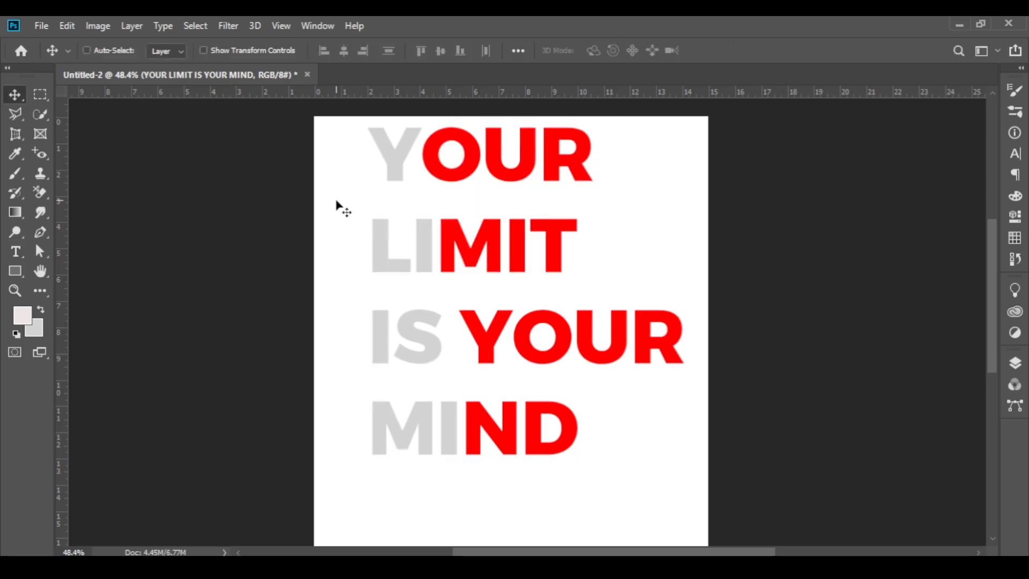
Step: Outline the red part of all four text lines with a closed Polygonal Lasso selection, cutting diagonally from the Y down to the N
{"action": "scroll", "coordinate": [429, 198], "scroll_direction": "down", "scroll_amount": 2}
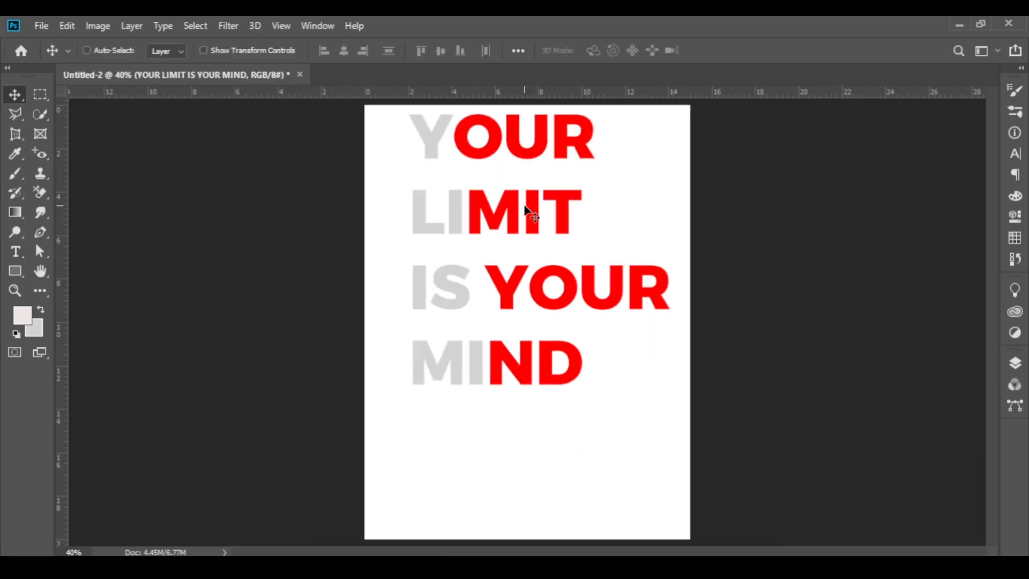
{"action": "key", "text": "l"}
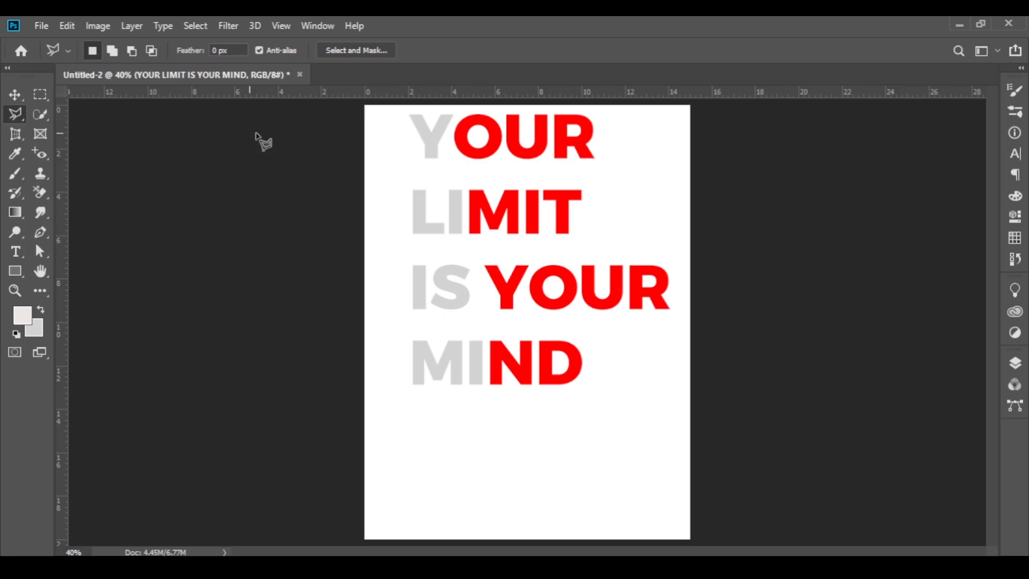
{"action": "left_click", "coordinate": [440, 116]}
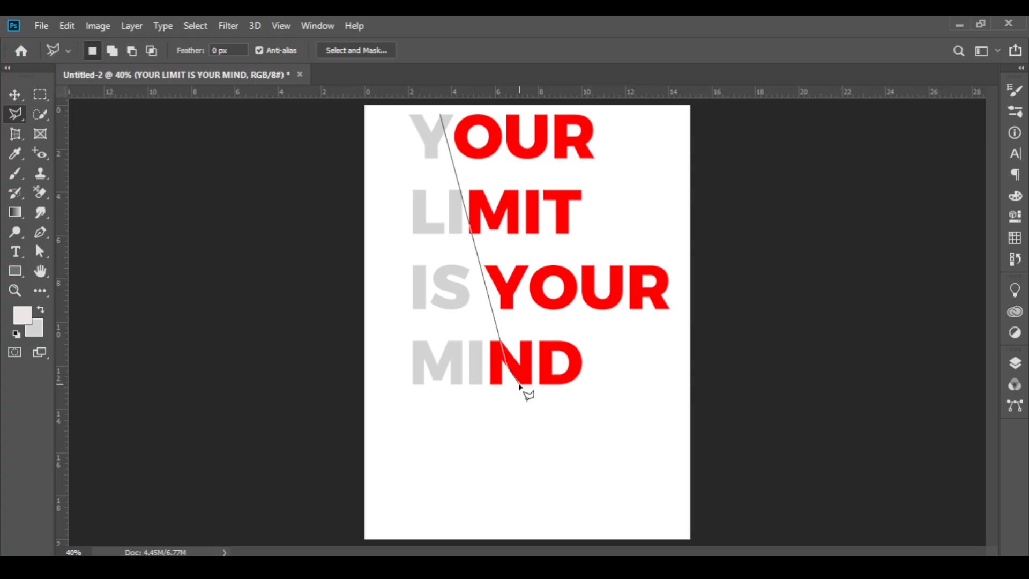
{"action": "left_click", "coordinate": [617, 394]}
{"action": "left_click", "coordinate": [673, 359]}
{"action": "left_click", "coordinate": [684, 287]}
{"action": "left_click", "coordinate": [661, 132]}
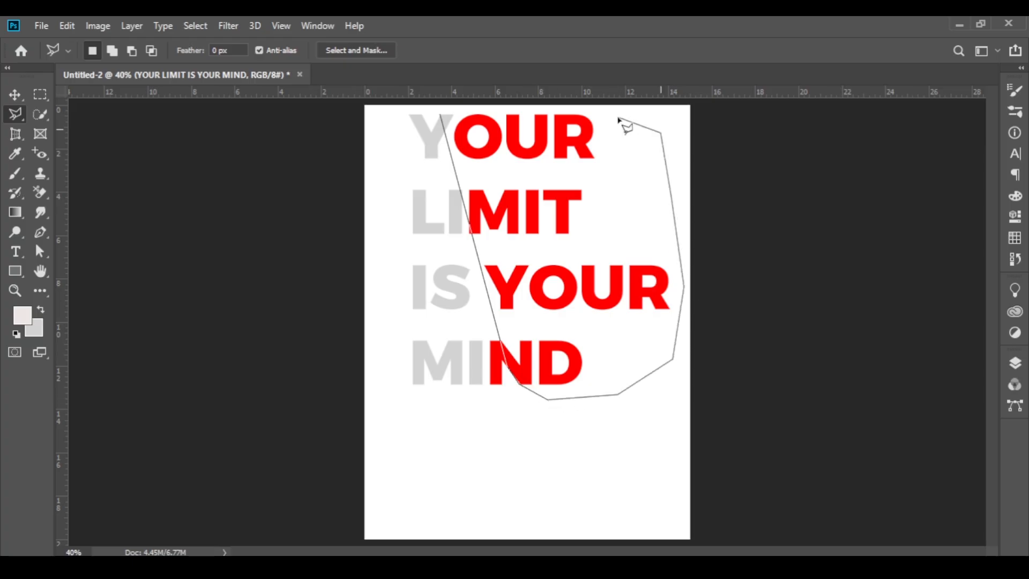
{"action": "left_click", "coordinate": [563, 109]}
{"action": "left_click", "coordinate": [439, 114]}
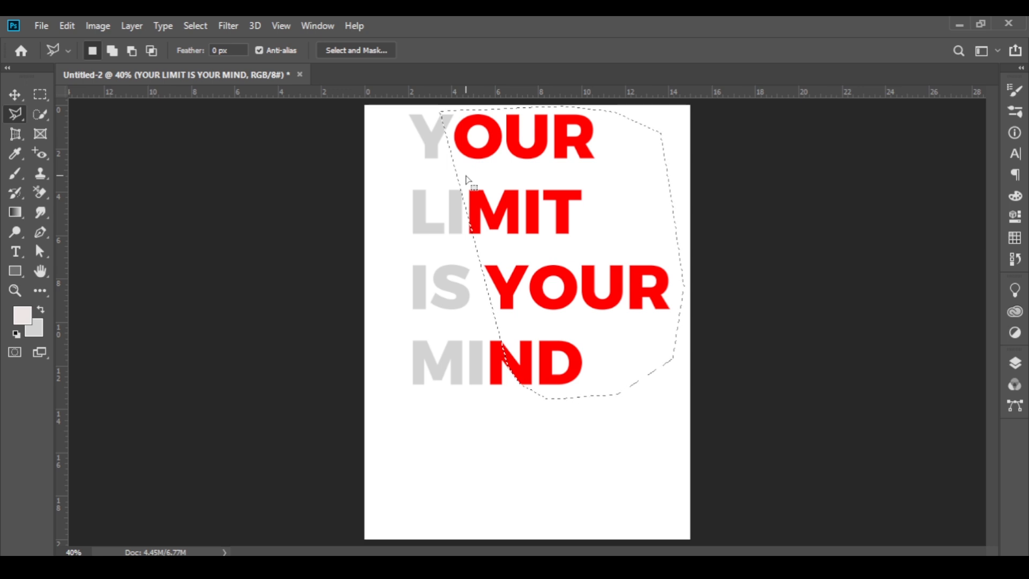
Step: Rasterize the YOUR LIMIT IS YOUR MIND text layer
{"action": "key", "text": "F7"}
{"action": "right_click", "coordinate": [877, 421]}
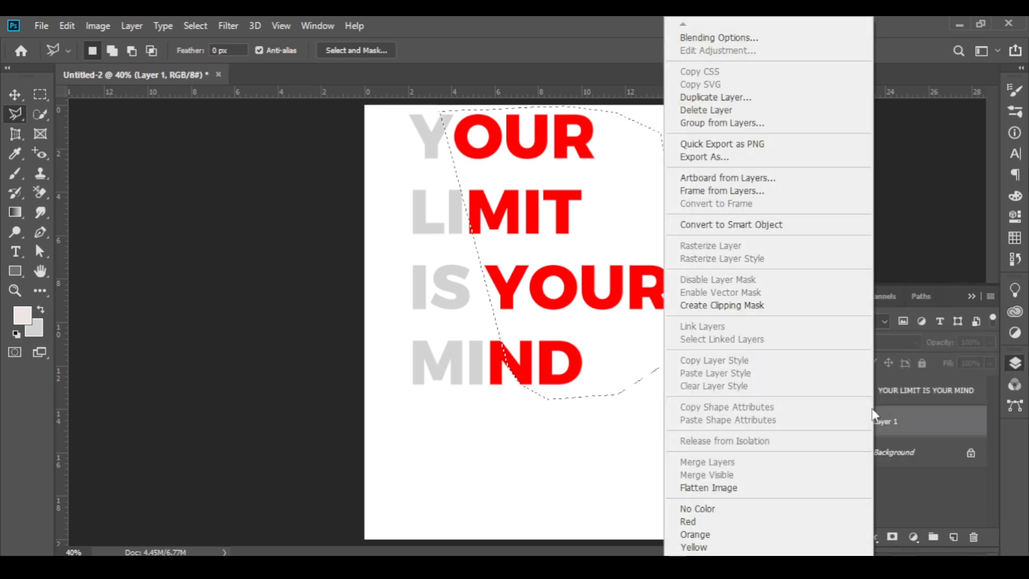
{"action": "left_click", "coordinate": [932, 423]}
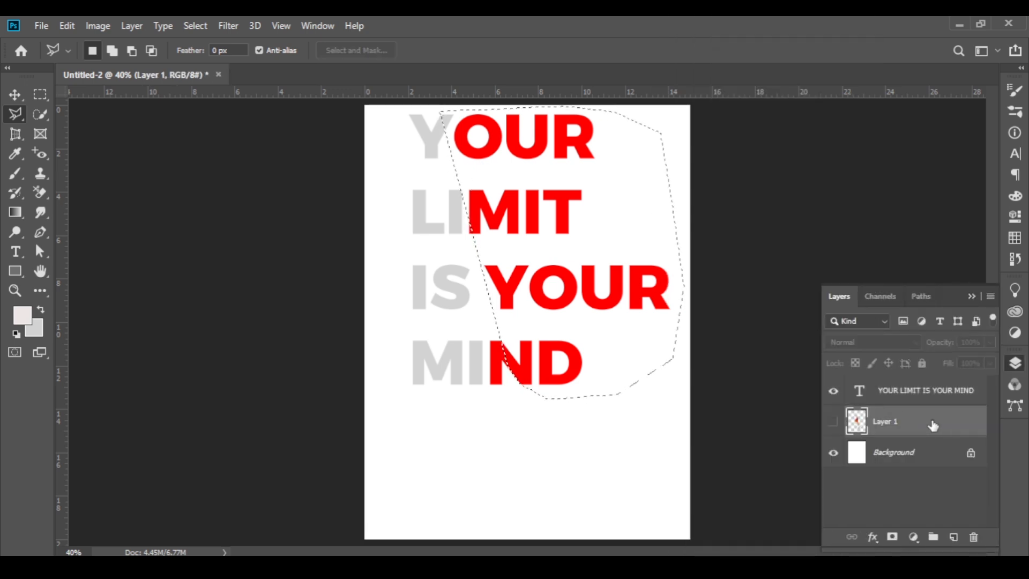
{"action": "left_click", "coordinate": [926, 391]}
{"action": "right_click", "coordinate": [926, 391]}
{"action": "left_click", "coordinate": [757, 263]}
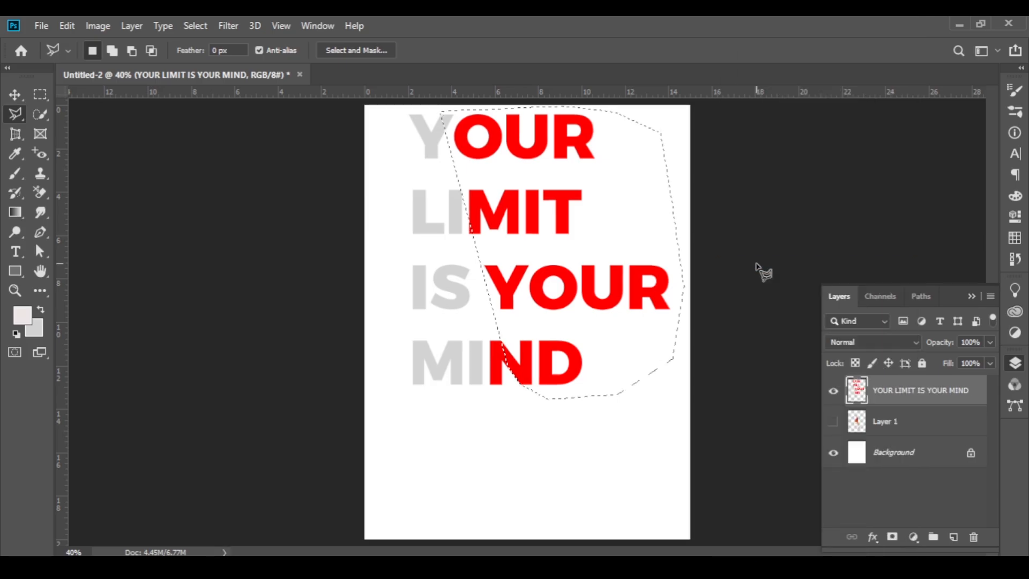
Step: Copy the lassoed part of the rasterized text to its own layer and make that copy the active layer
{"action": "key", "text": "ctrl+j"}
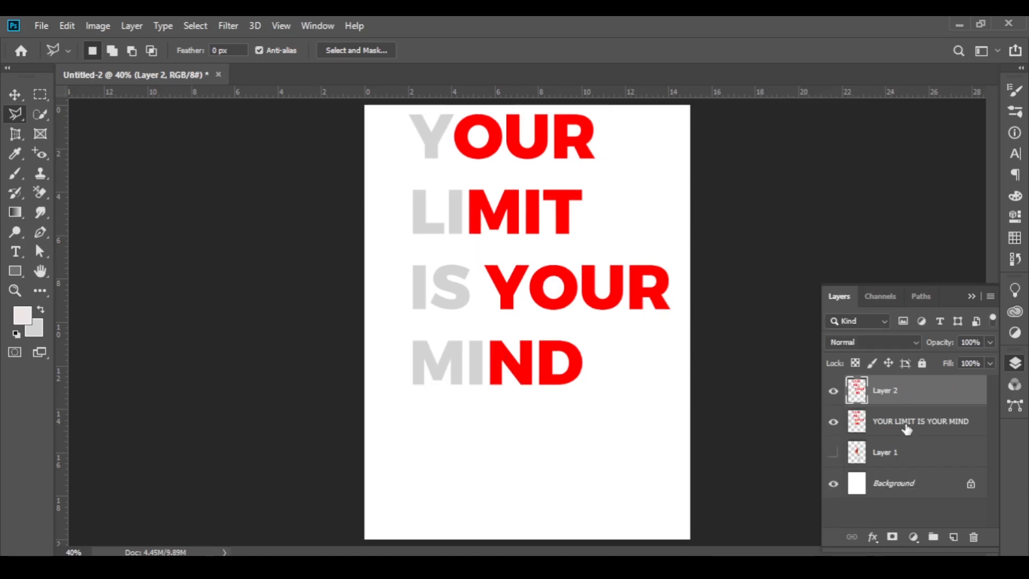
{"action": "left_click", "coordinate": [907, 427]}
{"action": "left_click", "coordinate": [933, 395]}
Step: Add a new layer, fill it with a diagonal red-orange to orange linear gradient, and clip it to the copied letters
{"action": "left_click", "coordinate": [952, 537]}
{"action": "left_click", "coordinate": [15, 212]}
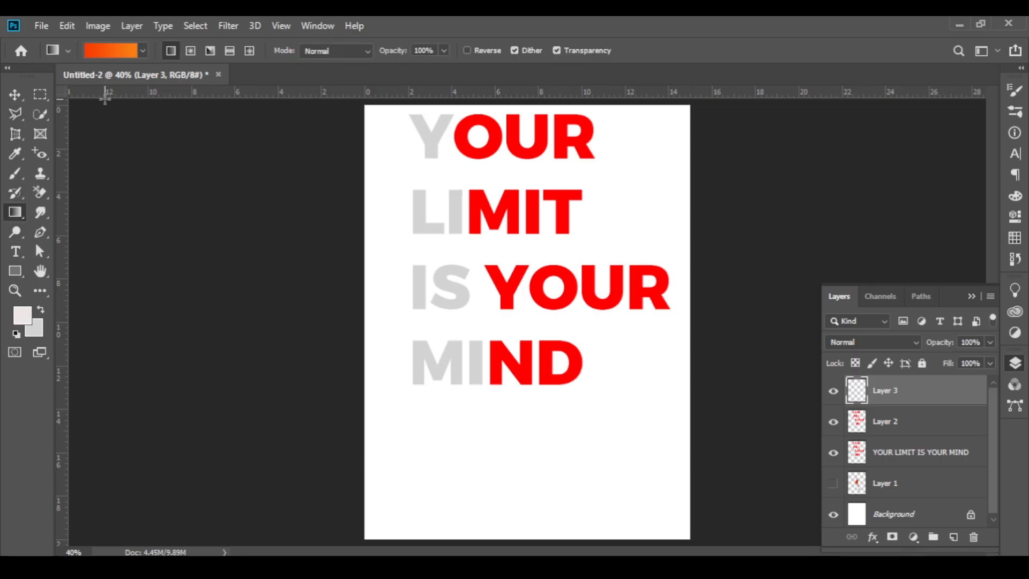
{"action": "left_click", "coordinate": [111, 51]}
{"action": "left_click", "coordinate": [469, 132]}
{"action": "left_click_drag", "start_coordinate": [464, 116], "coordinate": [587, 365]}
{"action": "left_click", "coordinate": [858, 403], "text": "alt"}
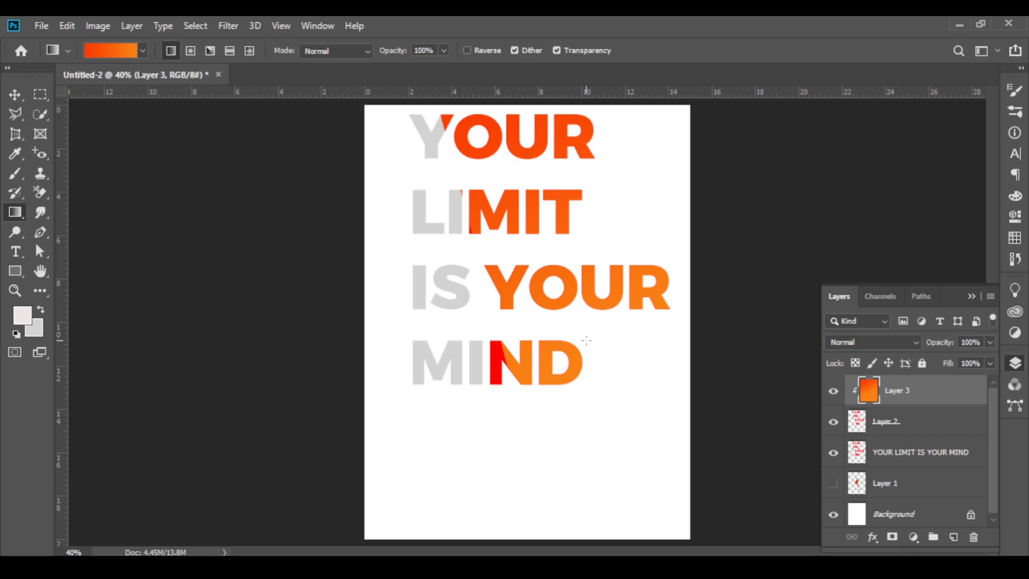
{"action": "scroll", "coordinate": [499, 357], "scroll_direction": "up", "scroll_amount": 3}
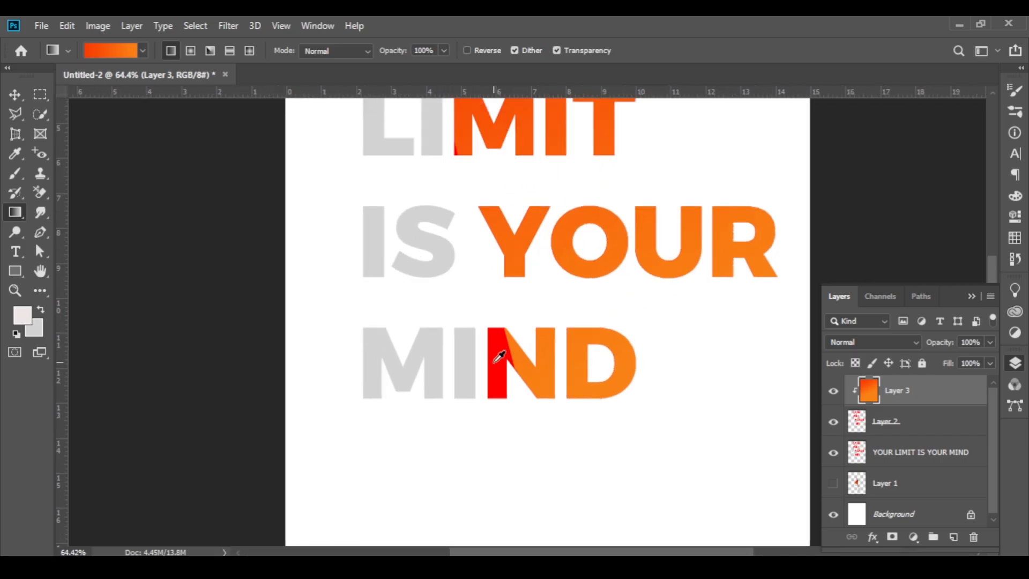
Step: Show the hidden athlete cutout layer and move it to the top of the layer stack
{"action": "scroll", "coordinate": [494, 363], "scroll_direction": "down", "scroll_amount": 3}
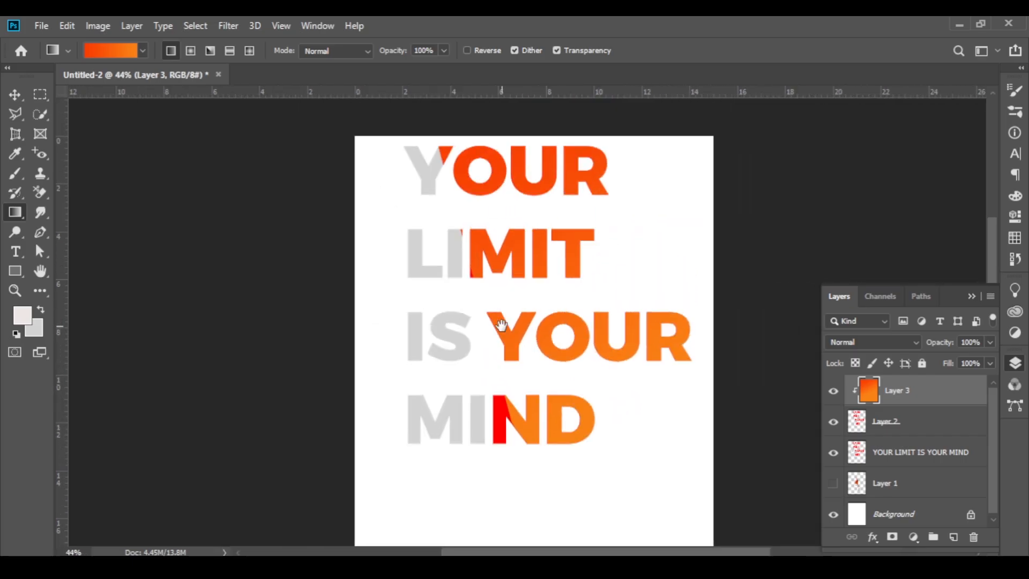
{"action": "left_click", "coordinate": [834, 484]}
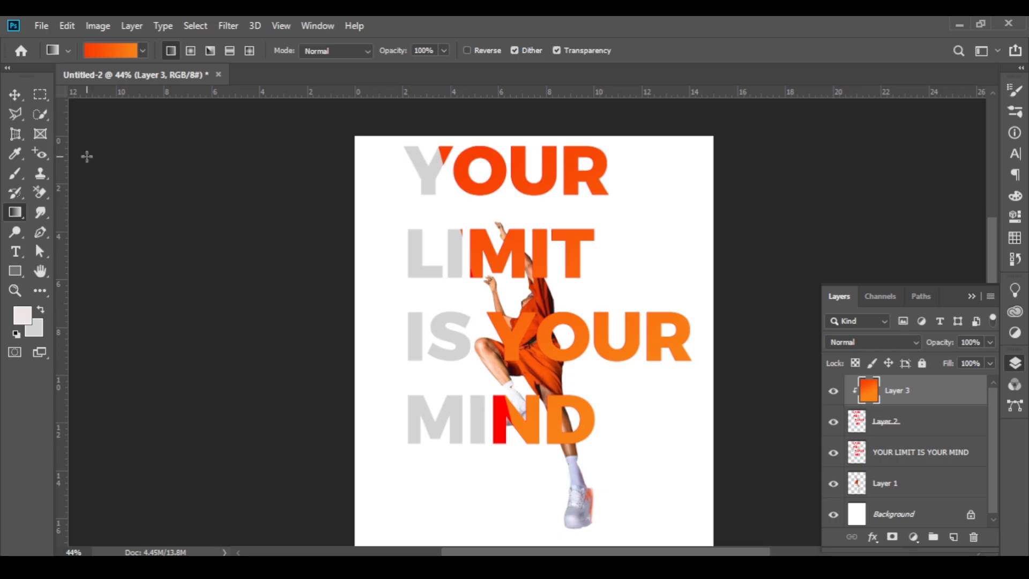
{"action": "key", "text": "v"}
{"action": "left_click_drag", "start_coordinate": [903, 485], "coordinate": [900, 382]}
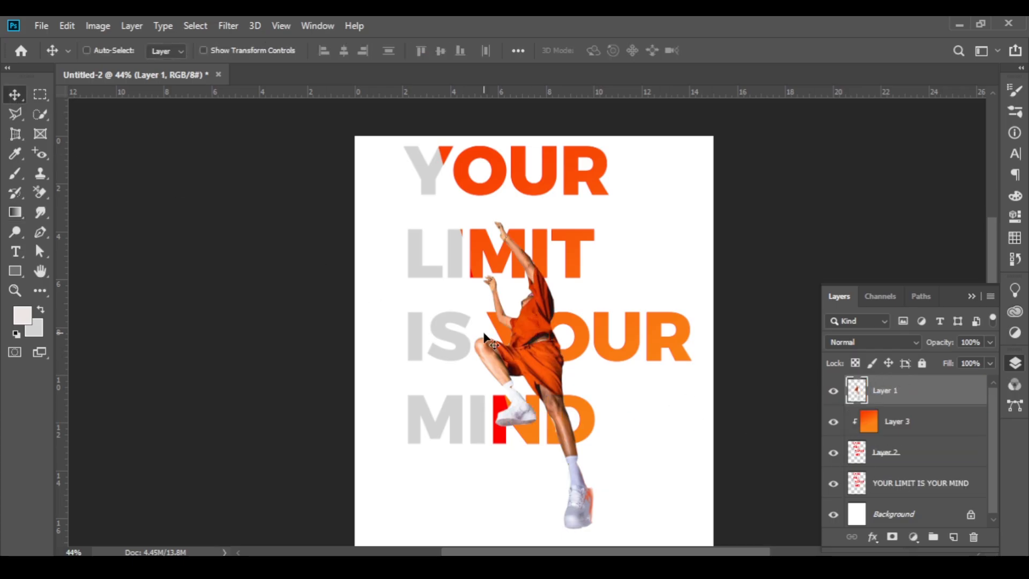
Step: Move the athlete up over the grey-to-orange divide so the lower shoe covers the red part of the N in MIND
{"action": "left_click_drag", "start_coordinate": [535, 331], "coordinate": [454, 245]}
{"action": "left_click_drag", "start_coordinate": [497, 374], "coordinate": [499, 377]}
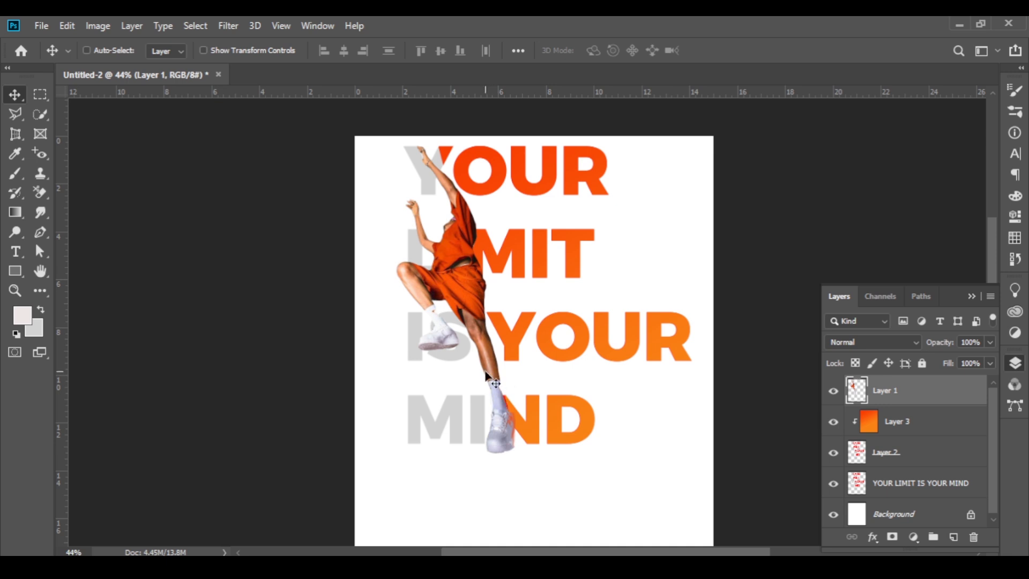
{"action": "scroll", "coordinate": [485, 374], "scroll_direction": "up", "scroll_amount": 3}
{"action": "left_click_drag", "start_coordinate": [489, 415], "coordinate": [488, 409]}
{"action": "scroll", "coordinate": [488, 409], "scroll_direction": "down", "scroll_amount": 4}
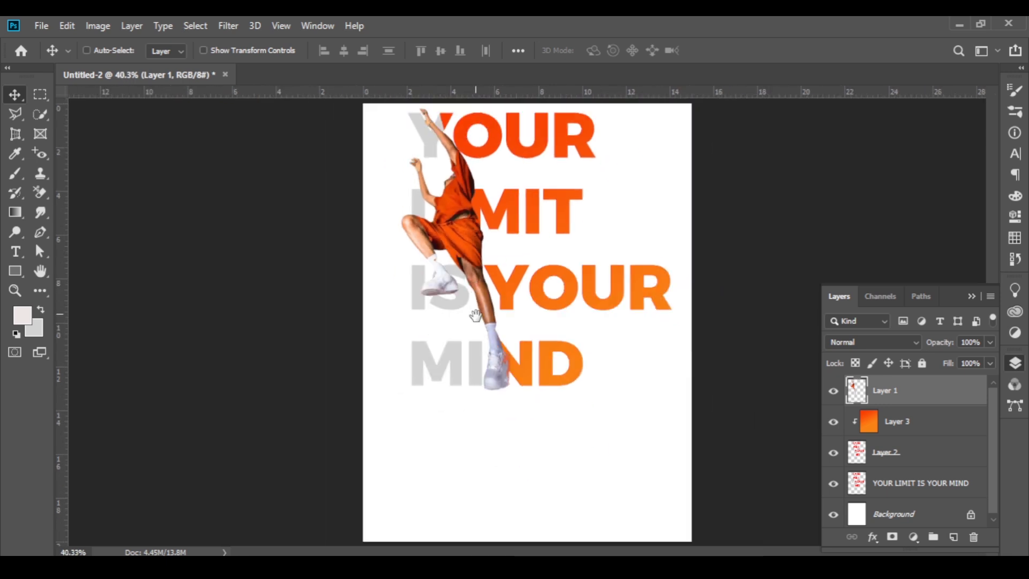
Step: Enlarge the athlete to about 107% and adjust its position so it spans the four text lines from Y to N
{"action": "scroll", "coordinate": [438, 153], "scroll_direction": "up", "scroll_amount": 2}
{"action": "left_click_drag", "start_coordinate": [438, 153], "coordinate": [447, 247]}
{"action": "key", "text": "ctrl+t"}
{"action": "left_click_drag", "start_coordinate": [466, 192], "coordinate": [462, 169]}
{"action": "left_click_drag", "start_coordinate": [496, 368], "coordinate": [491, 369]}
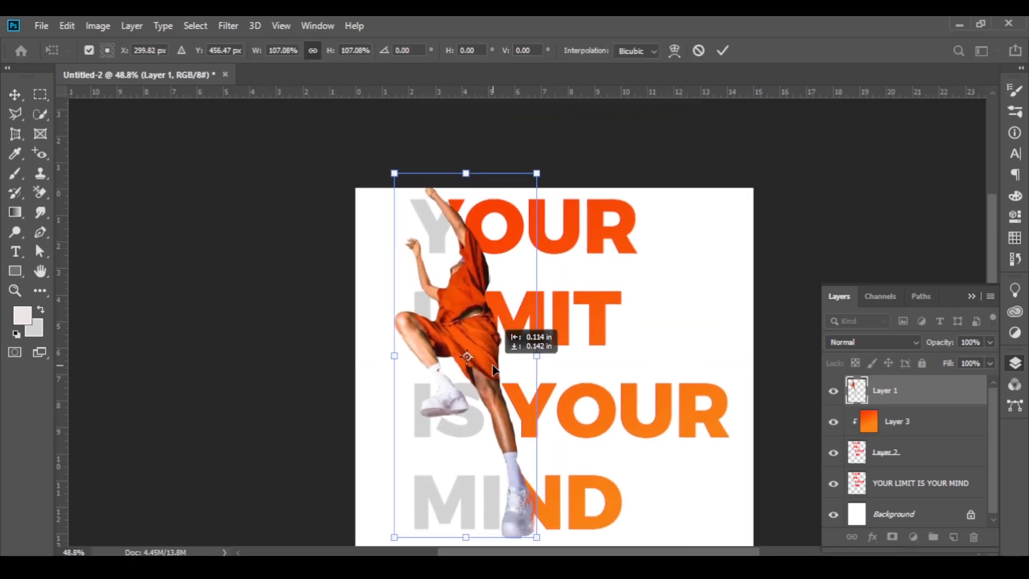
{"action": "key", "text": "Return"}
{"action": "scroll", "coordinate": [559, 258], "scroll_direction": "down", "scroll_amount": 2}
{"action": "scroll", "coordinate": [650, 267], "scroll_direction": "up", "scroll_amount": 2}
Step: Add a placeholder text layer beside the first YOUR and set its font to Myriad Pro Regular
{"action": "key", "text": "t"}
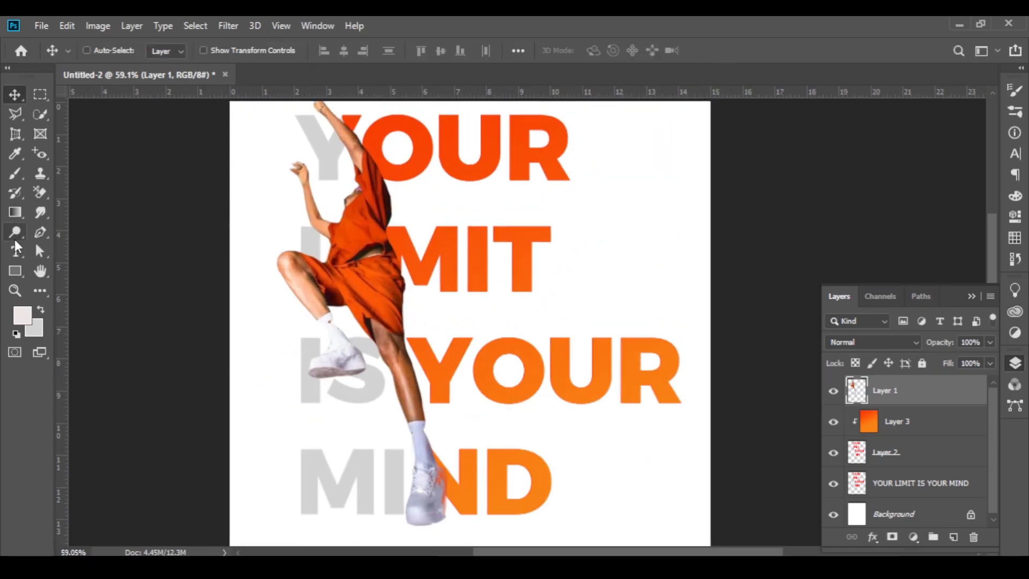
{"action": "left_click", "coordinate": [628, 170]}
{"action": "left_click", "coordinate": [219, 49]}
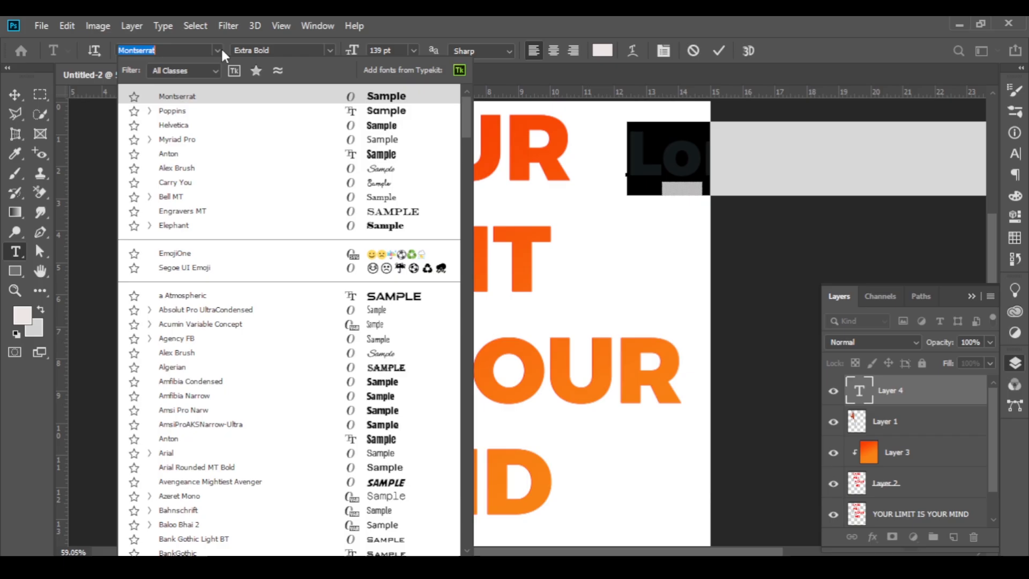
{"action": "left_click", "coordinate": [202, 111]}
{"action": "left_click", "coordinate": [182, 48]}
{"action": "type", "text": "mmy"}
{"action": "key", "text": "BackSpace"}
{"action": "key", "text": "BackSpace"}
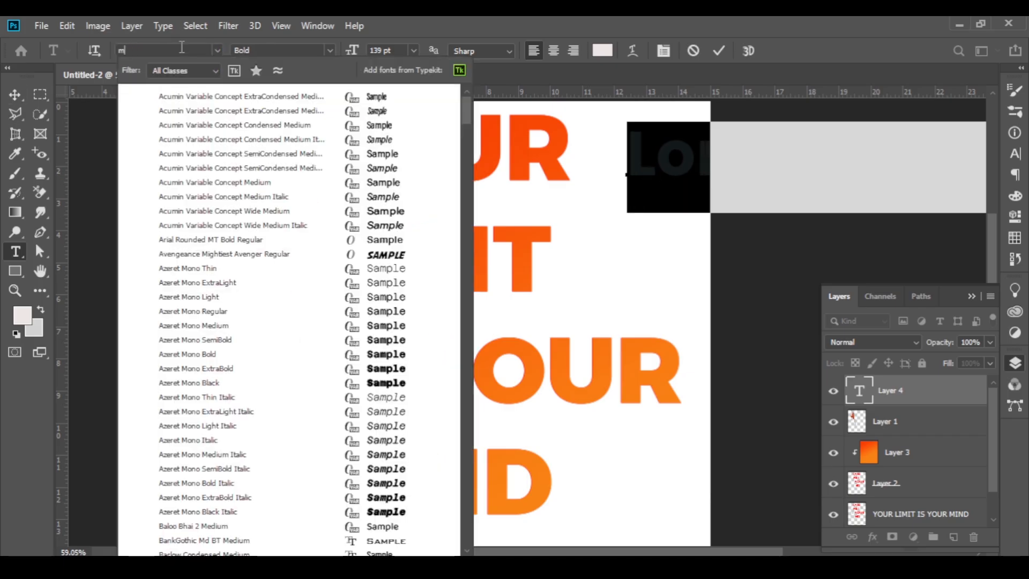
{"action": "type", "text": "i"}
{"action": "key", "text": "BackSpace"}
{"action": "type", "text": "y"}
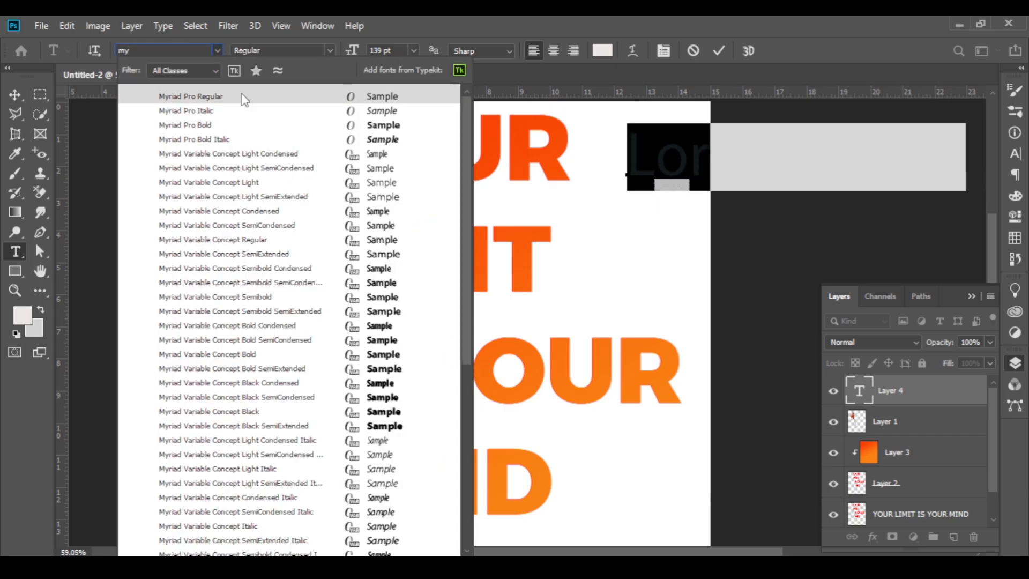
{"action": "left_click", "coordinate": [244, 97]}
{"action": "left_click", "coordinate": [718, 50]}
Step: Move the placeholder text onto the poster and replace it with three lines: "You are What", "you think you are!", "mmindset limit you"
{"action": "key", "text": "v"}
{"action": "left_click_drag", "start_coordinate": [723, 146], "coordinate": [388, 201]}
{"action": "left_click_drag", "start_coordinate": [456, 208], "coordinate": [513, 216]}
{"action": "double_click", "coordinate": [512, 216]}
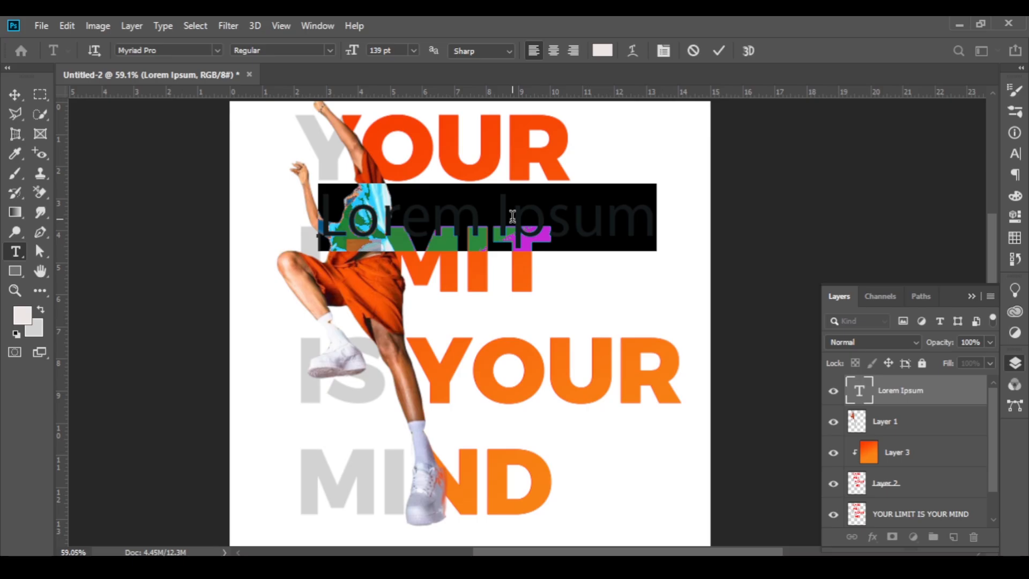
{"action": "type", "text": "YOu are"}
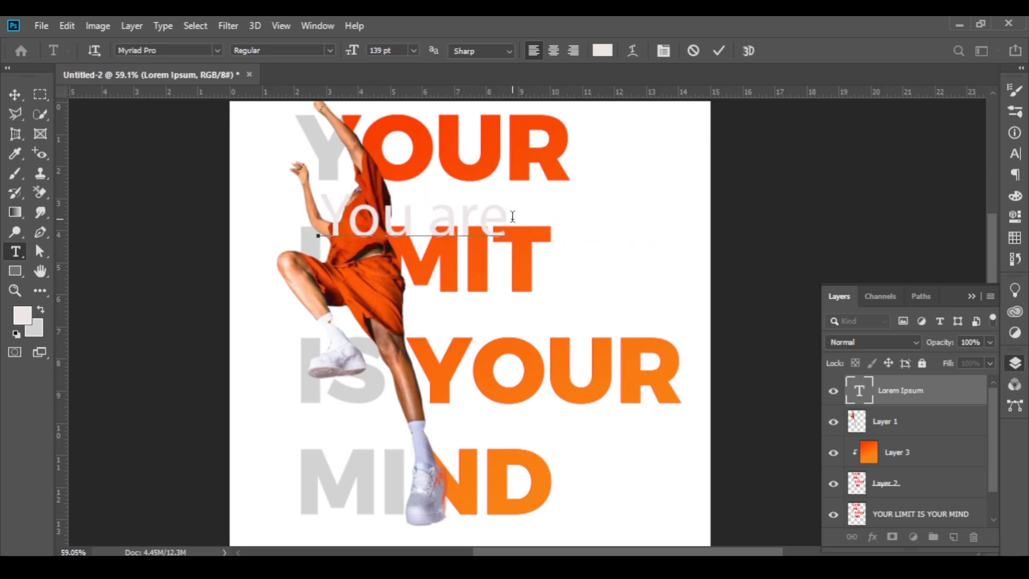
{"action": "type", "text": "mm Wh"}
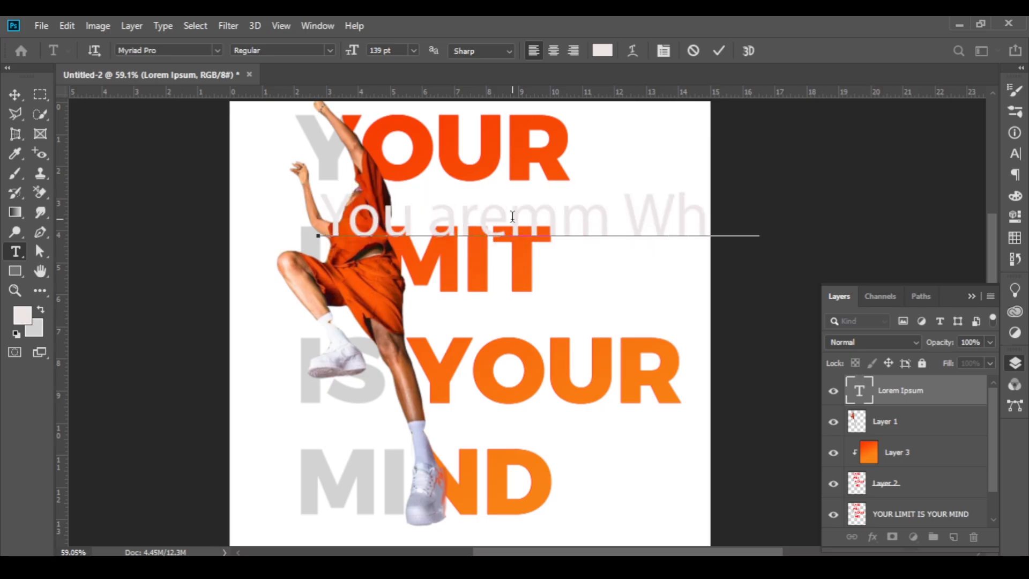
{"action": "key", "text": "BackSpace"}
{"action": "key", "text": "BackSpace"}
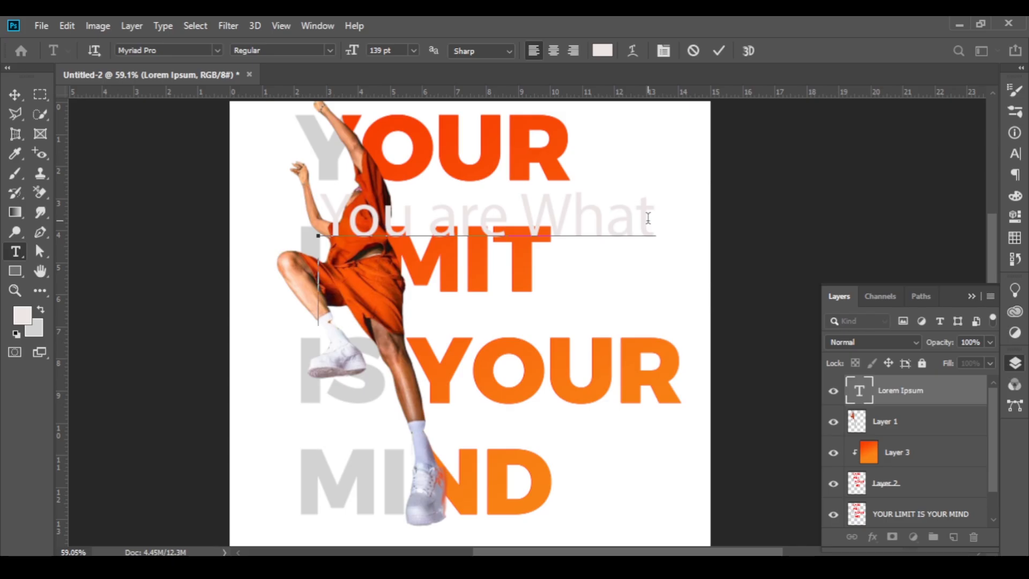
{"action": "type", "text": "you think y"}
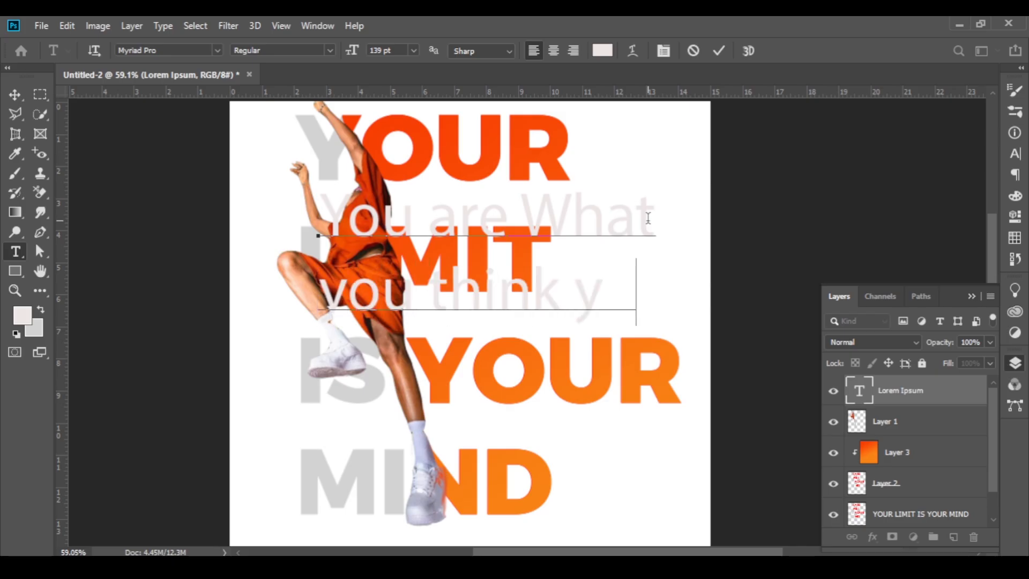
{"action": "type", "text": "ou a"}
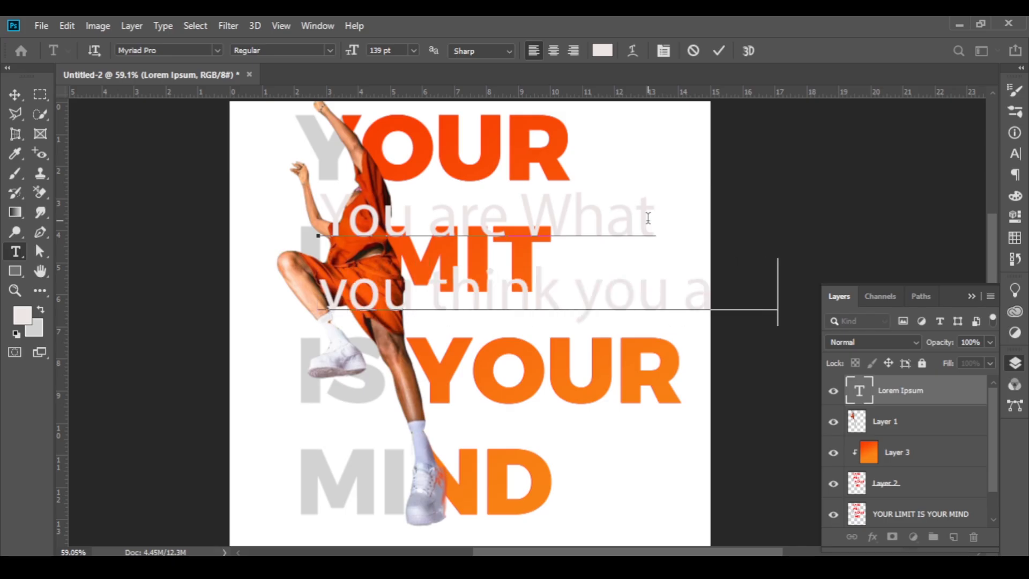
{"action": "type", "text": "mmindset limit"}
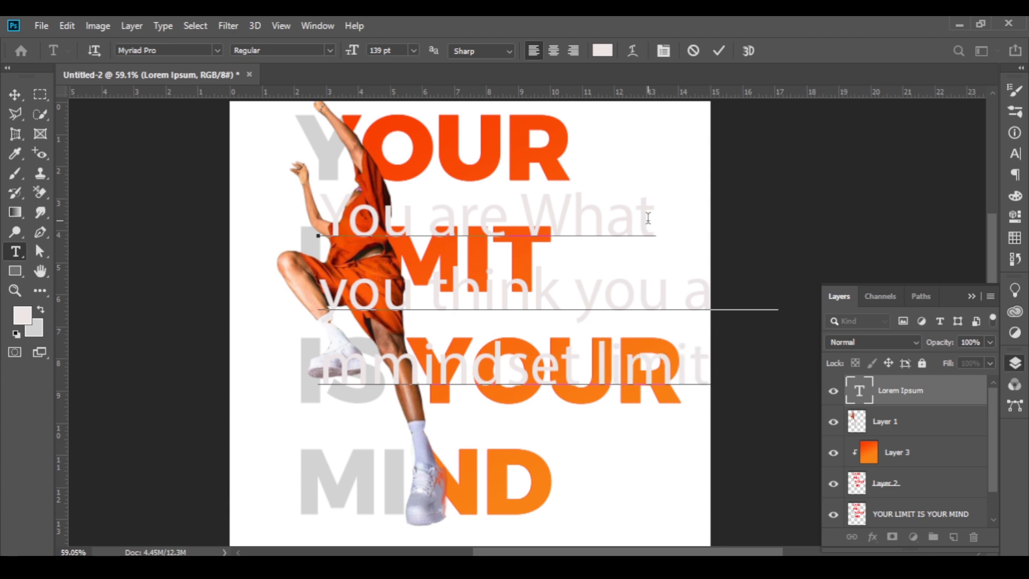
{"action": "type", "text": " you"}
{"action": "left_click", "coordinate": [14, 95]}
Step: Move the three-line text lower on the poster and change its colour to black
{"action": "left_click_drag", "start_coordinate": [634, 295], "coordinate": [479, 388]}
{"action": "double_click", "coordinate": [859, 391]}
{"action": "left_click", "coordinate": [602, 50]}
{"action": "left_click", "coordinate": [388, 381]}
{"action": "left_click", "coordinate": [703, 183]}
{"action": "left_click", "coordinate": [14, 95]}
Step: Shrink the black three-line text to a small caption and place it beside the T of LIMIT
{"action": "key", "text": "ctrl+t"}
{"action": "left_click_drag", "start_coordinate": [476, 280], "coordinate": [618, 204]}
{"action": "left_click_drag", "start_coordinate": [611, 185], "coordinate": [703, 316]}
{"action": "left_click_drag", "start_coordinate": [629, 255], "coordinate": [658, 282]}
{"action": "key", "text": "Return"}
{"action": "scroll", "coordinate": [728, 267], "scroll_direction": "down", "scroll_amount": 2}
{"action": "scroll", "coordinate": [582, 375], "scroll_direction": "down", "scroll_amount": 5}
{"action": "scroll", "coordinate": [579, 379], "scroll_direction": "up", "scroll_amount": 2}
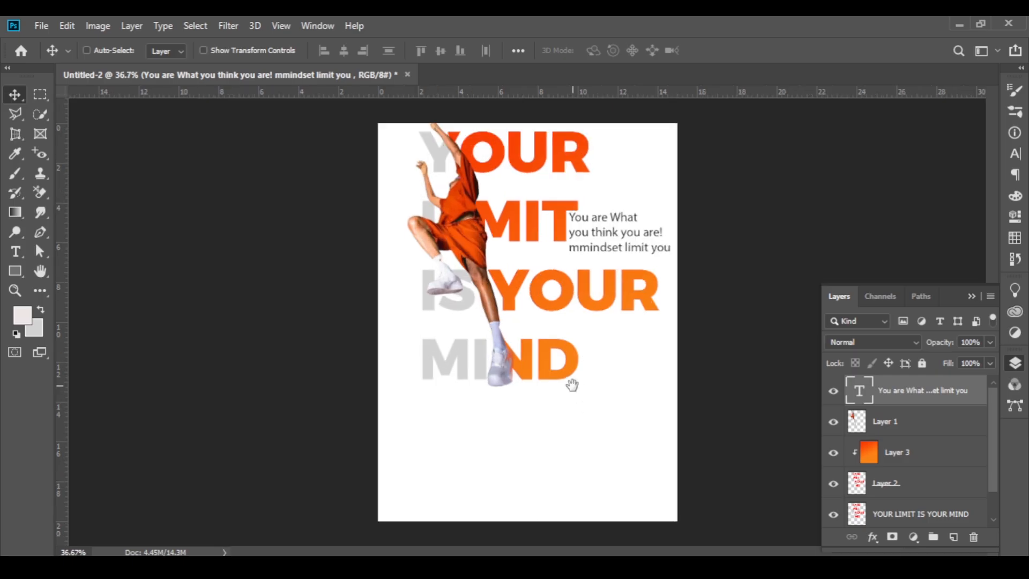
Step: Duplicate the caption into the space below MIND and change its text to left-aligned "Dream big and / Watch unfold / before you."
{"action": "left_click_drag", "start_coordinate": [608, 234], "coordinate": [443, 452]}
{"action": "double_click", "coordinate": [442, 451]}
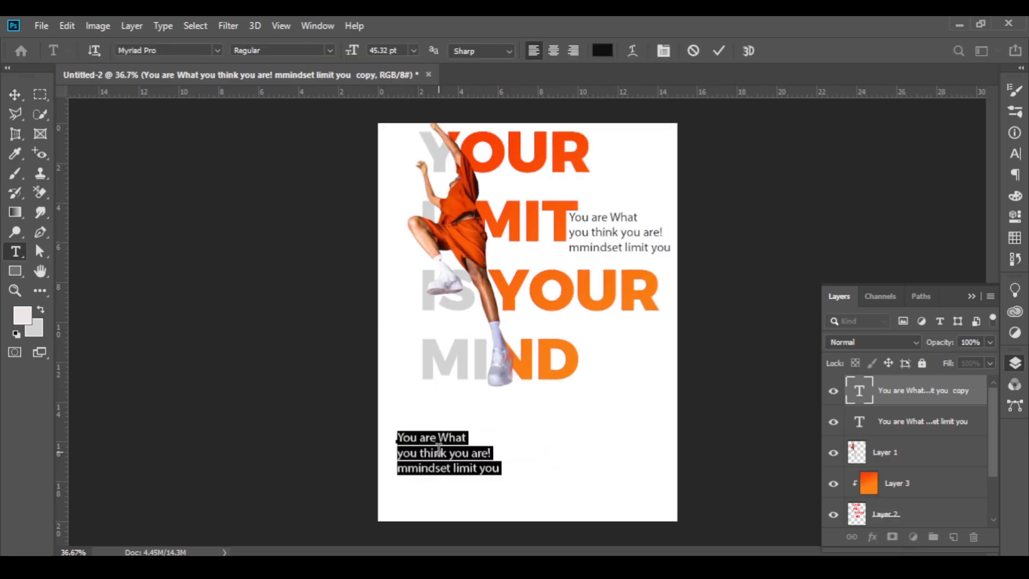
{"action": "type", "text": "Dream big and"}
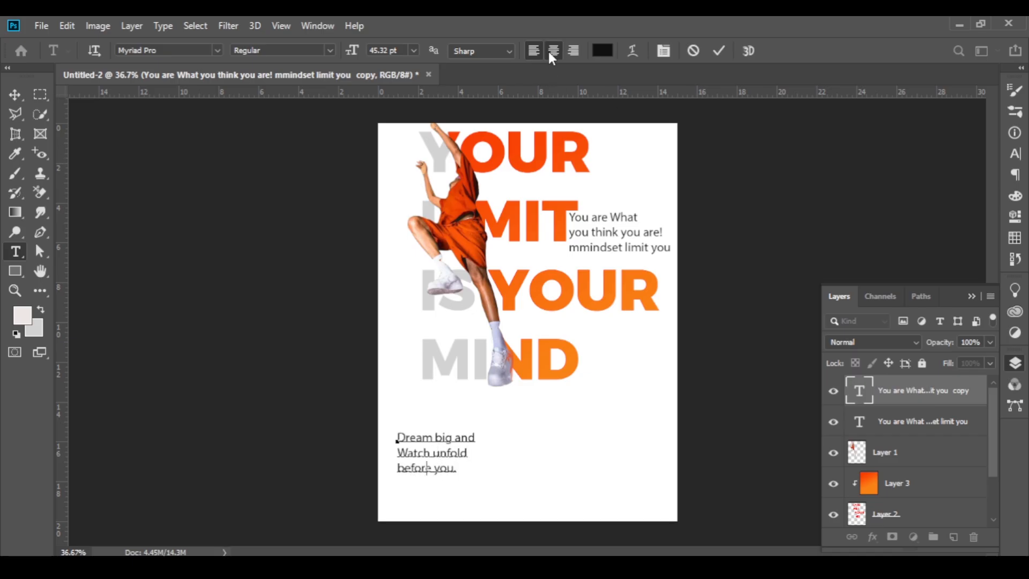
{"action": "left_click", "coordinate": [532, 51]}
{"action": "left_click", "coordinate": [14, 94]}
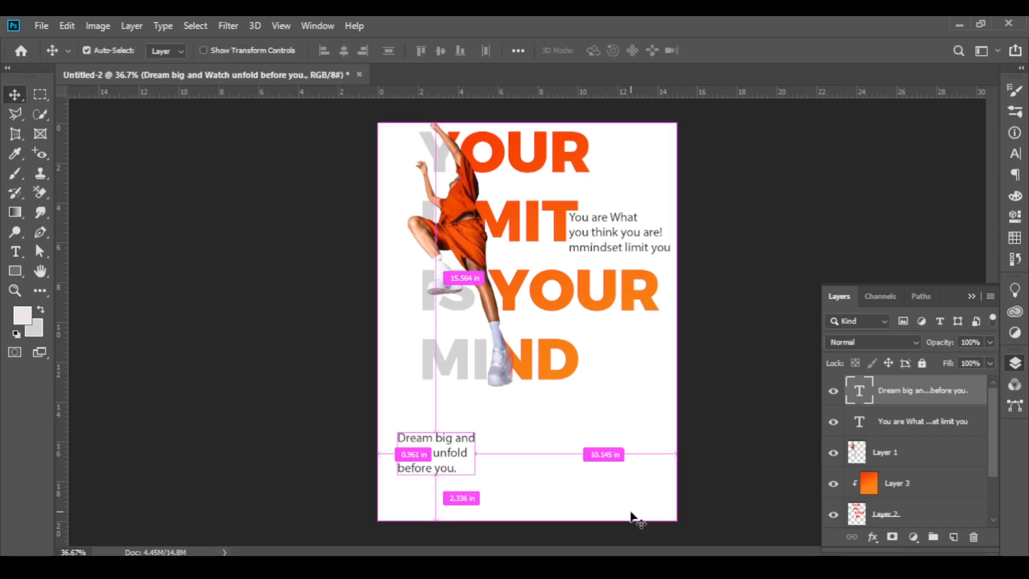
Step: Enlarge the "Dream big" caption to about 127% and place it just below MIND near the poster's left edge
{"action": "key", "text": "ctrl+t"}
{"action": "left_click_drag", "start_coordinate": [474, 474], "coordinate": [485, 511]}
{"action": "left_click_drag", "start_coordinate": [465, 459], "coordinate": [461, 430]}
{"action": "left_click_drag", "start_coordinate": [504, 464], "coordinate": [492, 457]}
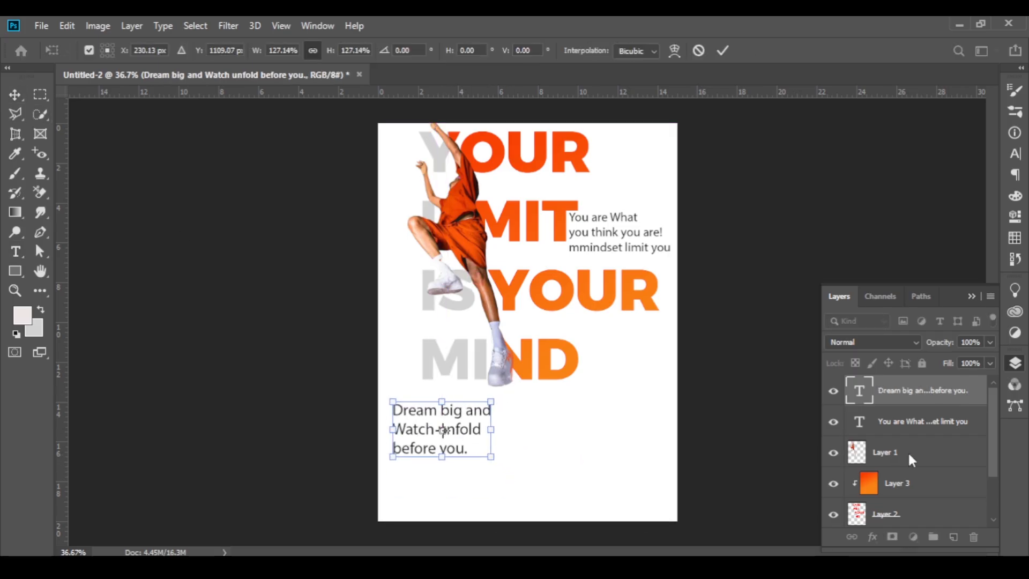
{"action": "key", "text": "Return"}
Step: Scale the athlete, gradient, copied letters and headline layers together to about 90% and move them up and slightly right
{"action": "left_click", "coordinate": [910, 456]}
{"action": "left_click", "coordinate": [913, 485], "text": "ctrl"}
{"action": "left_click", "coordinate": [914, 513], "text": "ctrl"}
{"action": "left_click_drag", "start_coordinate": [993, 437], "coordinate": [993, 479]}
{"action": "left_click", "coordinate": [918, 478], "text": "ctrl"}
{"action": "key", "text": "ctrl+t"}
{"action": "left_click_drag", "start_coordinate": [528, 112], "coordinate": [528, 153]}
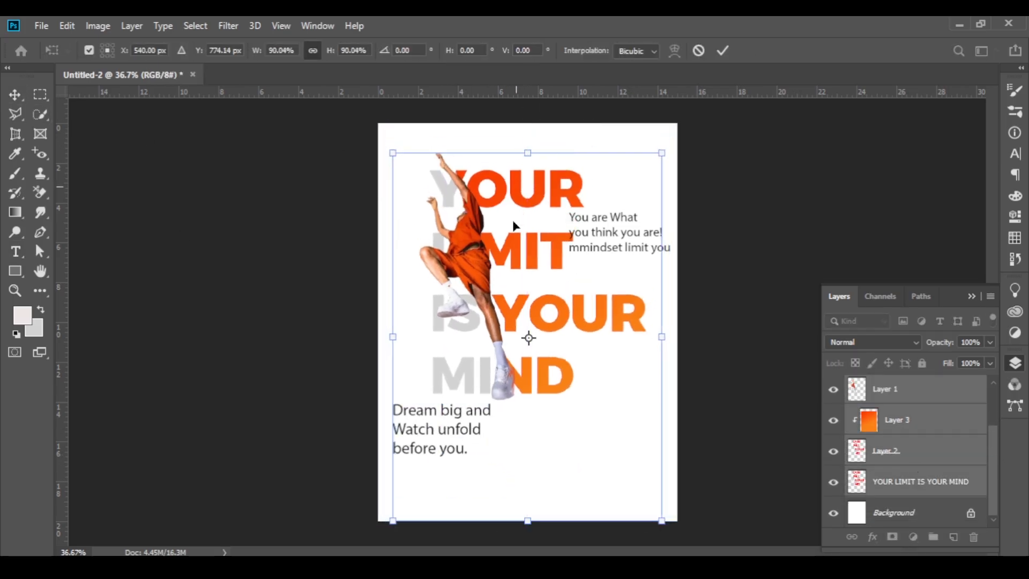
{"action": "left_click_drag", "start_coordinate": [514, 225], "coordinate": [522, 216]}
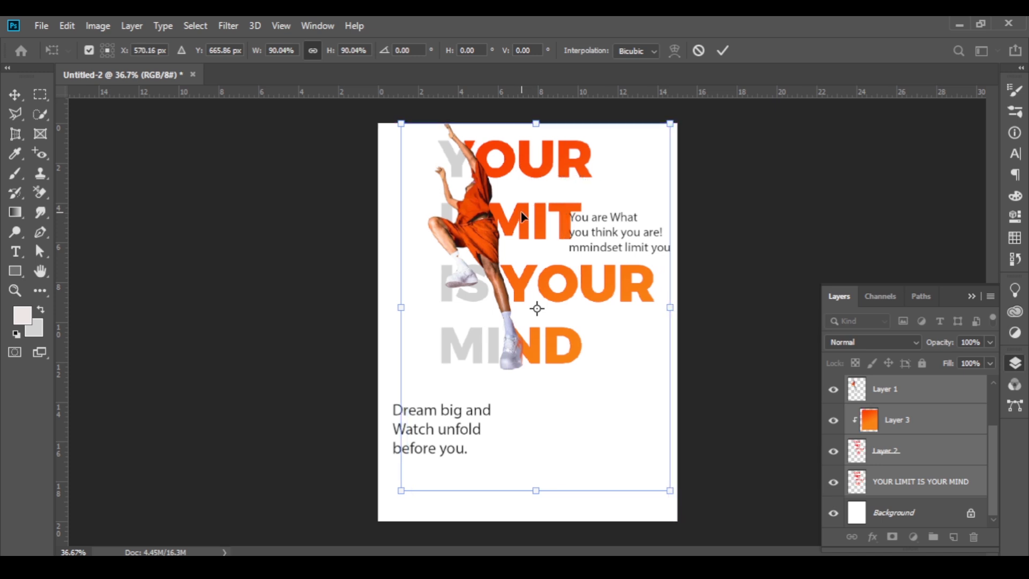
{"action": "key", "text": "Return"}
Step: Shrink the "You are What" caption slightly and reposition it in the space beside LIMIT, above the second YOUR
{"action": "scroll", "coordinate": [897, 427], "scroll_direction": "up", "scroll_amount": 3}
{"action": "left_click", "coordinate": [898, 427]}
{"action": "key", "text": "ctrl+t"}
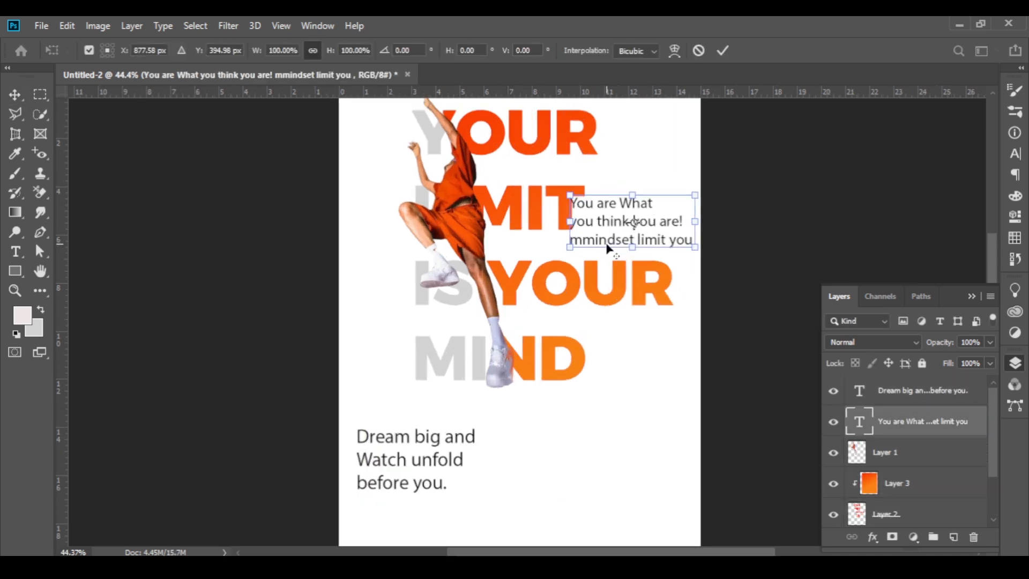
{"action": "scroll", "coordinate": [600, 250], "scroll_direction": "up", "scroll_amount": 4}
{"action": "left_click_drag", "start_coordinate": [539, 214], "coordinate": [552, 214]}
{"action": "left_click_drag", "start_coordinate": [620, 236], "coordinate": [620, 242]}
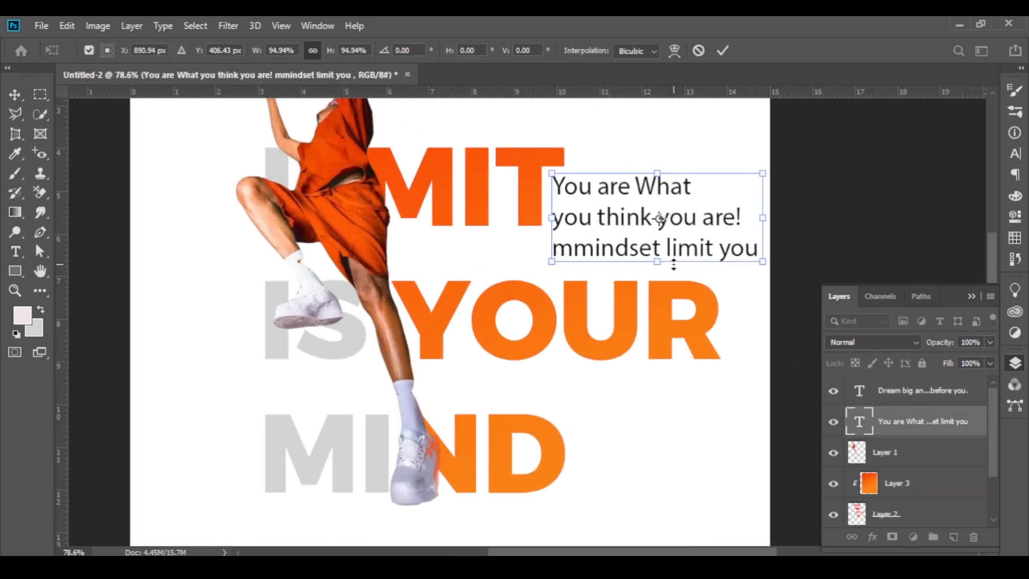
{"action": "left_click_drag", "start_coordinate": [673, 262], "coordinate": [672, 242]}
{"action": "left_click_drag", "start_coordinate": [656, 230], "coordinate": [638, 231]}
{"action": "left_click_drag", "start_coordinate": [722, 241], "coordinate": [763, 259]}
{"action": "left_click", "coordinate": [723, 50]}
Step: Shrink the "Dream big" caption and place it in the margin just before the M of MIND
{"action": "scroll", "coordinate": [546, 395], "scroll_direction": "down", "scroll_amount": 3}
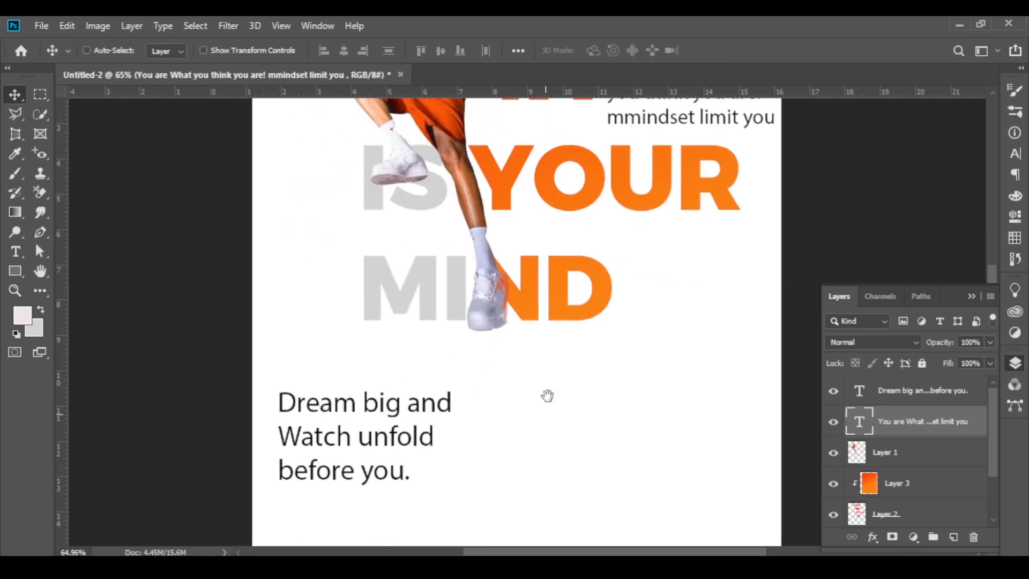
{"action": "left_click", "coordinate": [889, 399]}
{"action": "key", "text": "ctrl+t"}
{"action": "left_click_drag", "start_coordinate": [473, 343], "coordinate": [384, 328]}
{"action": "left_click_drag", "start_coordinate": [333, 348], "coordinate": [327, 239]}
{"action": "left_click", "coordinate": [15, 94]}
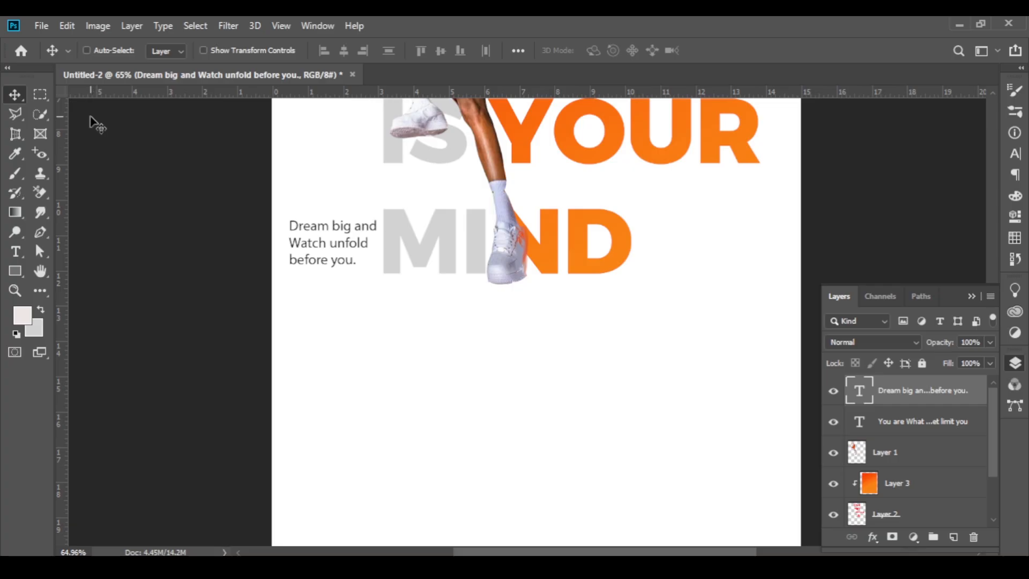
{"action": "scroll", "coordinate": [397, 319], "scroll_direction": "up", "scroll_amount": 3}
{"action": "left_click", "coordinate": [15, 271]}
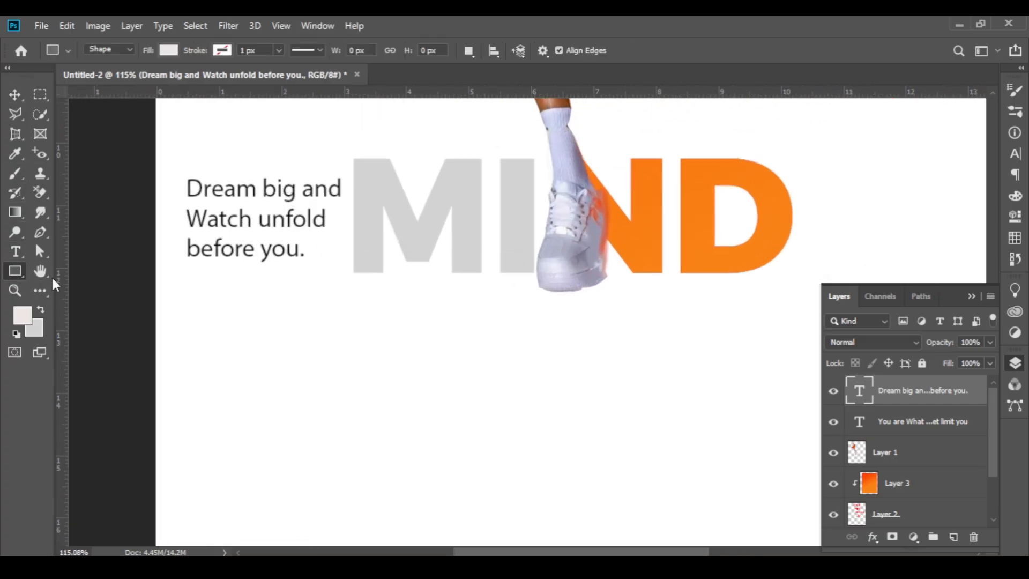
{"action": "right_click", "coordinate": [15, 271]}
{"action": "left_click", "coordinate": [59, 299]}
Step: Add a new layer on top and set the flat, soft-edged brush to a size of 150 px
{"action": "left_click", "coordinate": [19, 171]}
{"action": "left_click", "coordinate": [953, 537]}
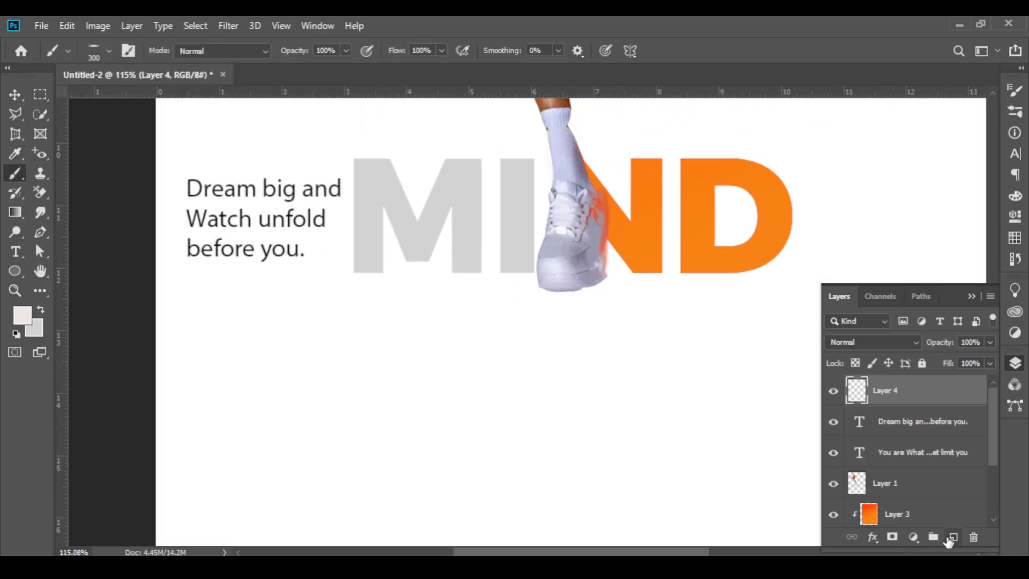
{"action": "left_click", "coordinate": [109, 51]}
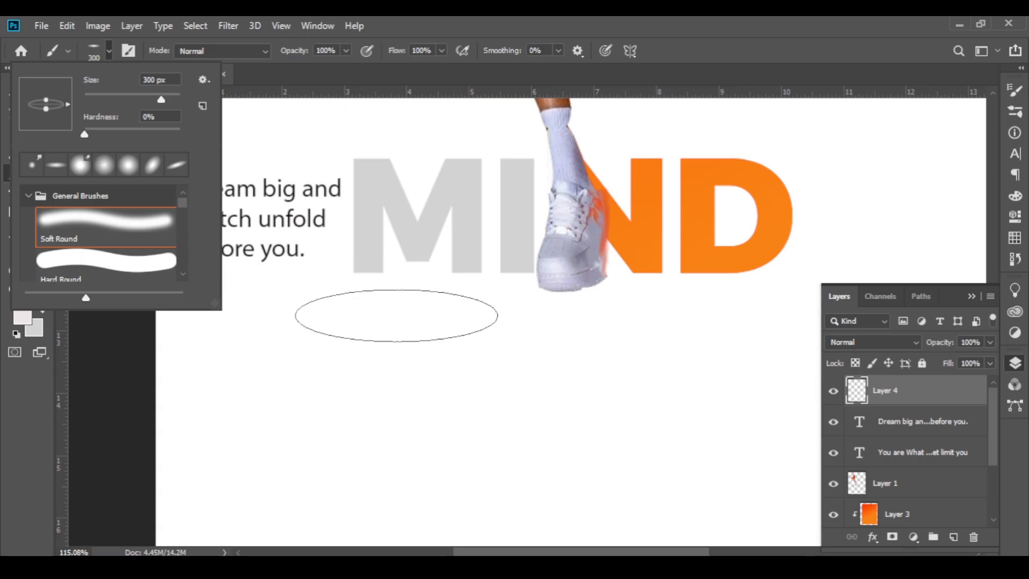
{"action": "left_click", "coordinate": [416, 307]}
{"action": "key", "text": "bracketleft"}
{"action": "key", "text": "bracketleft"}
{"action": "key", "text": "bracketleft"}
{"action": "key", "text": "bracketleft"}
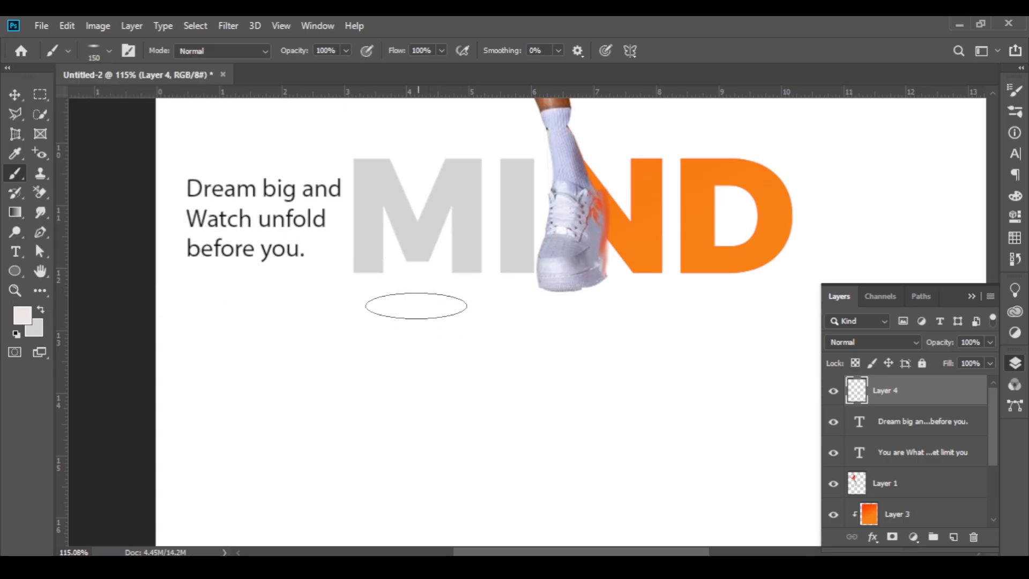
Step: Paint a single soft black shadow dab at 65% brush opacity just below the M of MIND
{"action": "key", "text": "d"}
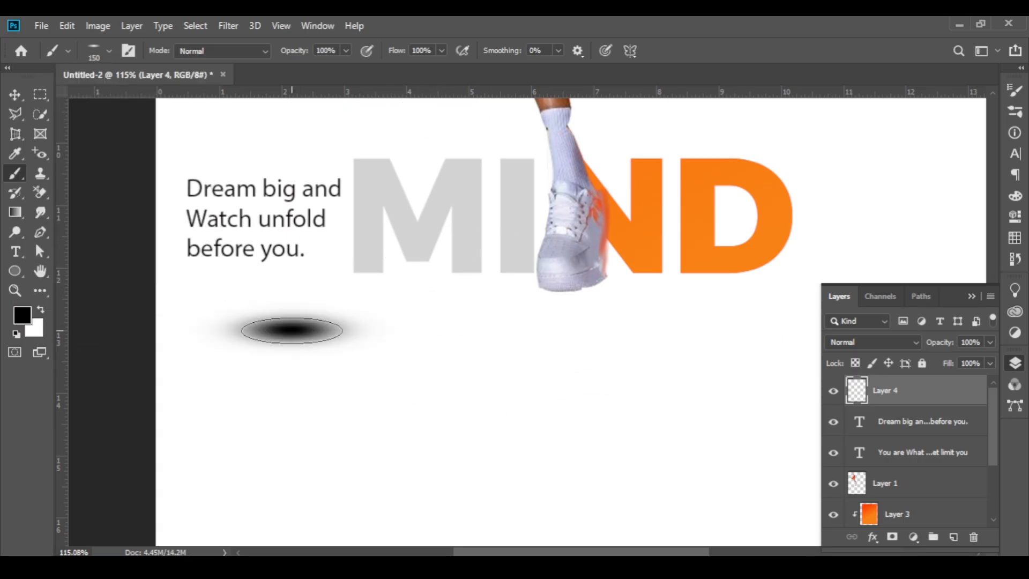
{"action": "left_click_drag", "start_coordinate": [347, 51], "coordinate": [322, 94]}
{"action": "left_click", "coordinate": [377, 304]}
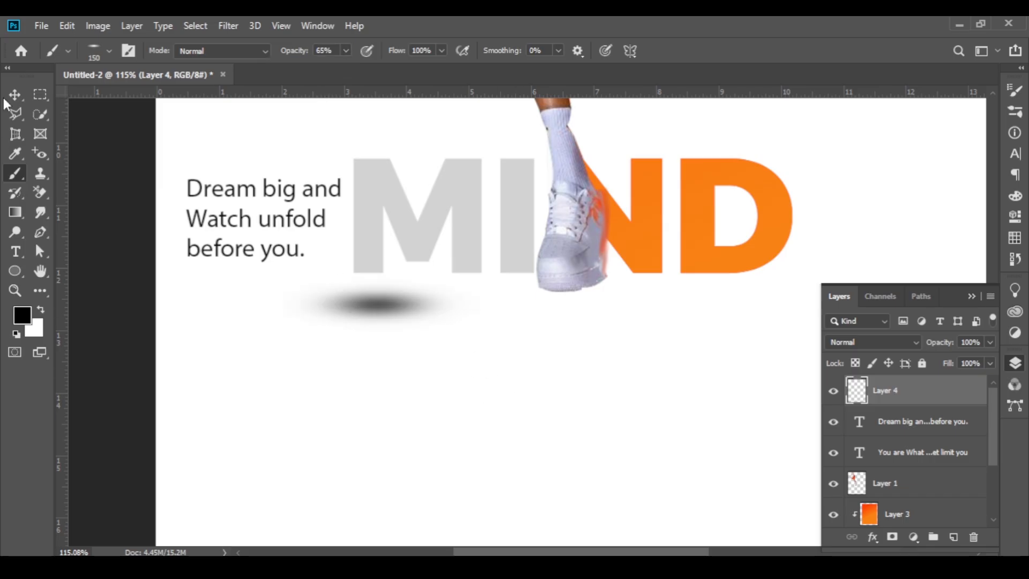
{"action": "left_click", "coordinate": [15, 94]}
{"action": "scroll", "coordinate": [428, 310], "scroll_direction": "down", "scroll_amount": 7}
{"action": "scroll", "coordinate": [430, 311], "scroll_direction": "up", "scroll_amount": 2}
{"action": "scroll", "coordinate": [459, 259], "scroll_direction": "down", "scroll_amount": 1}
{"action": "left_click_drag", "start_coordinate": [459, 214], "coordinate": [453, 370]}
{"action": "scroll", "coordinate": [453, 369], "scroll_direction": "down", "scroll_amount": 2}
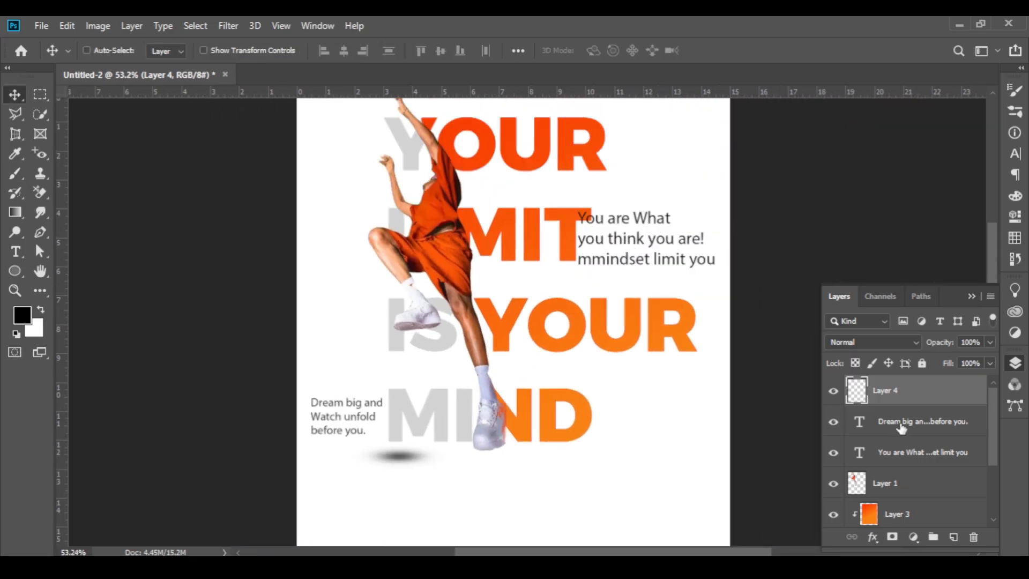
Step: Paste the copied contact strip with the Reach Us Today! button as a new layer and move it to the poster's bottom
{"action": "key", "text": "m"}
{"action": "scroll", "coordinate": [616, 226], "scroll_direction": "down", "scroll_amount": 1}
{"action": "key", "text": "ctrl+v"}
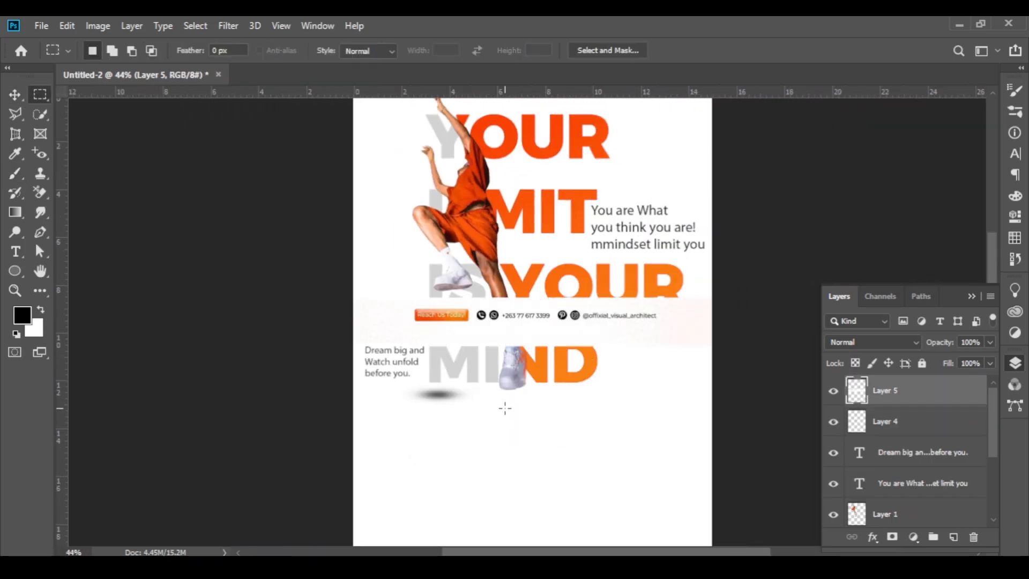
{"action": "key", "text": "v"}
{"action": "left_click_drag", "start_coordinate": [530, 324], "coordinate": [535, 529]}
Step: Scale the contact strip to 132.45% and seat it against the poster's bottom edge
{"action": "key", "text": "ctrl+t"}
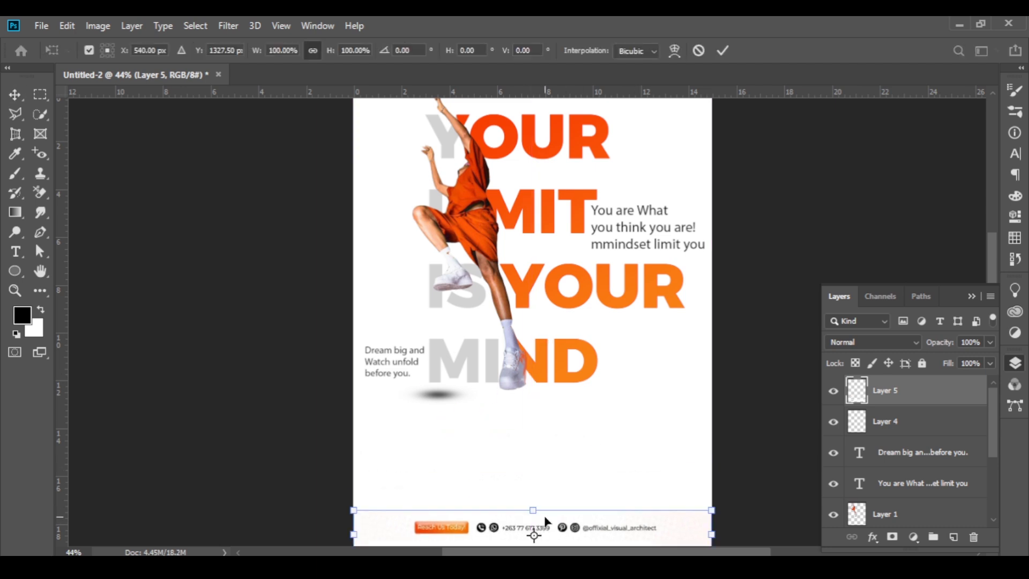
{"action": "mouse_move", "coordinate": [537, 508]}
{"action": "left_mouse_down"}
{"action": "mouse_move", "coordinate": [533, 485]}
{"action": "mouse_move", "coordinate": [534, 500]}
{"action": "left_mouse_up"}
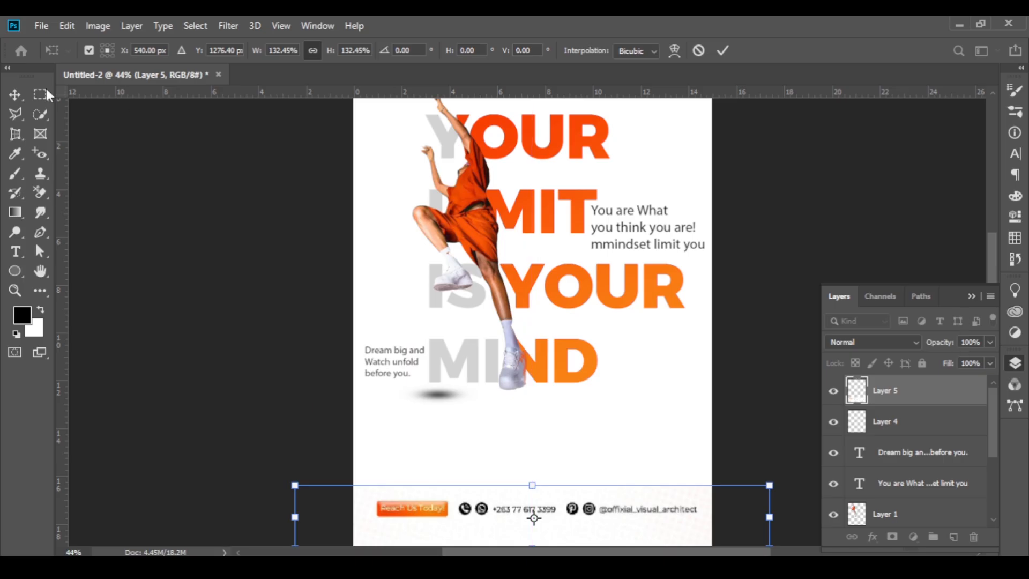
{"action": "left_click", "coordinate": [16, 95]}
{"action": "scroll", "coordinate": [407, 296], "scroll_direction": "down", "scroll_amount": 1}
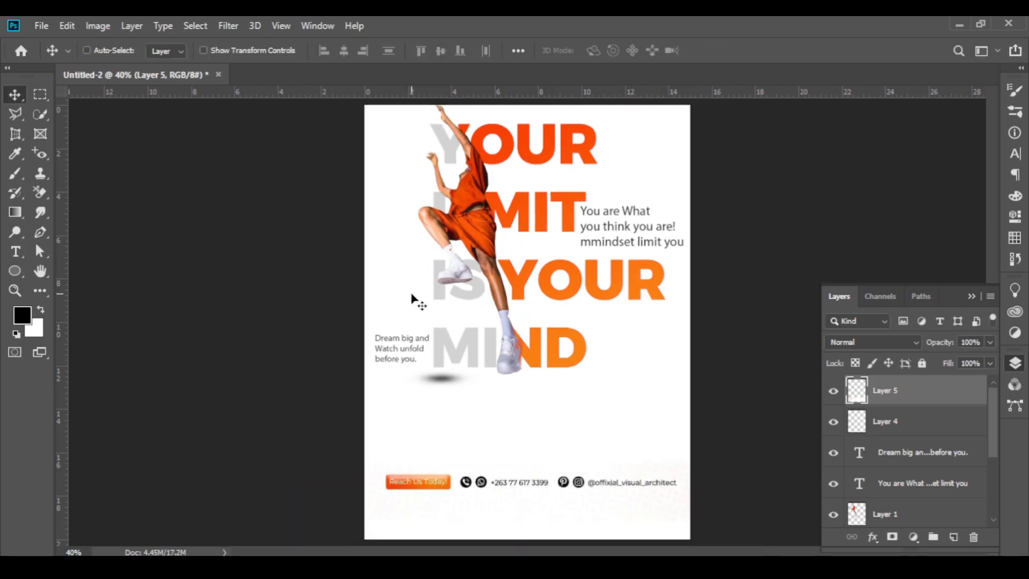
{"action": "left_click_drag", "start_coordinate": [500, 475], "coordinate": [502, 504]}
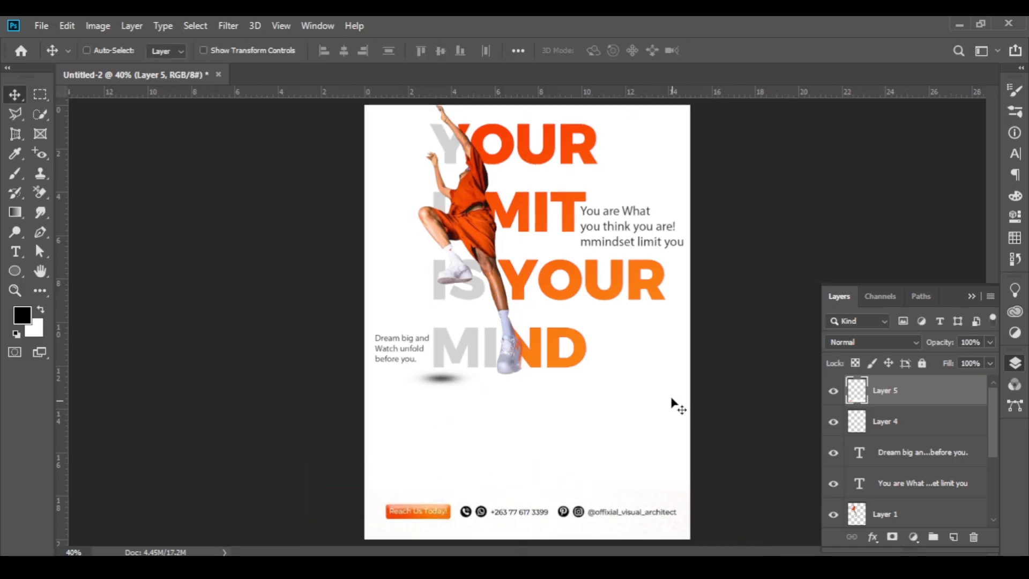
Step: Enlarge the headline letters, their orange gradient and the athlete cutout together to 110.51%, leaving out the captions and shadow
{"action": "left_click", "coordinate": [949, 462]}
{"action": "left_click", "coordinate": [907, 484], "text": "ctrl"}
{"action": "scroll", "coordinate": [912, 472], "scroll_direction": "down", "scroll_amount": 1}
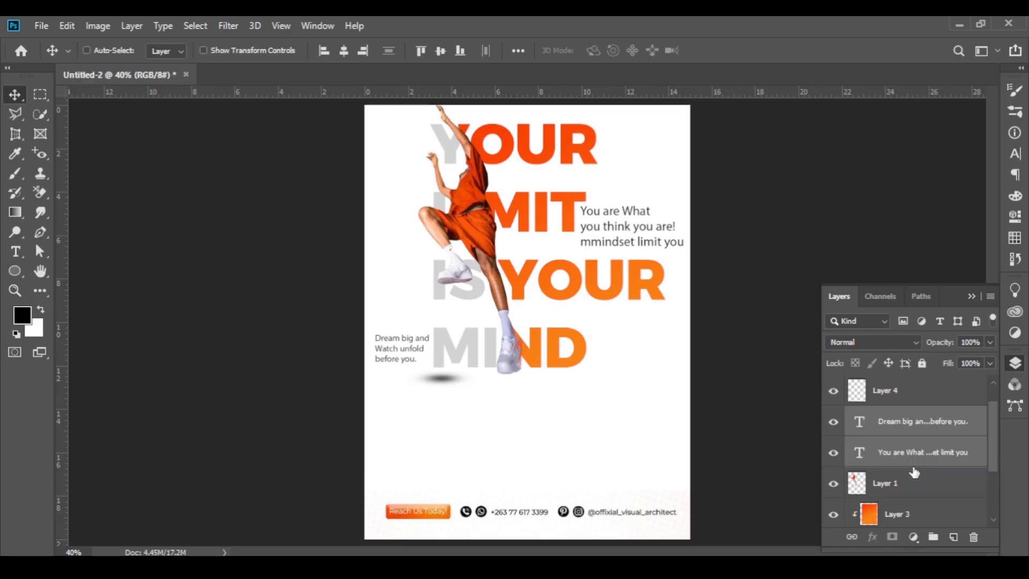
{"action": "left_click", "coordinate": [908, 484]}
{"action": "left_click", "coordinate": [912, 457], "text": "ctrl"}
{"action": "left_click", "coordinate": [927, 431], "text": "ctrl"}
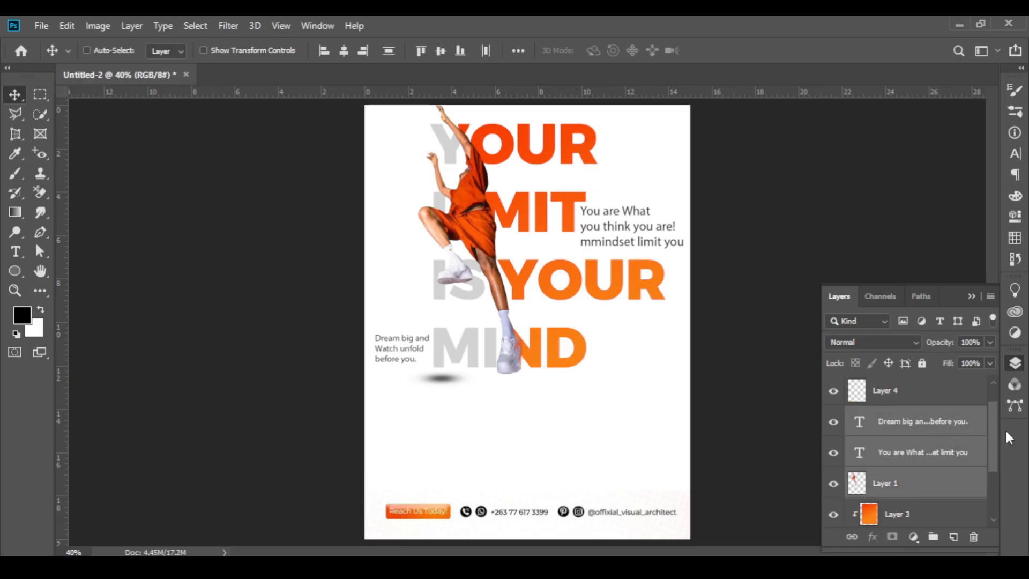
{"action": "left_click", "coordinate": [911, 397], "text": "shift"}
{"action": "left_click_drag", "start_coordinate": [993, 435], "coordinate": [999, 494]}
{"action": "left_click", "coordinate": [935, 453], "text": "shift"}
{"action": "left_click", "coordinate": [920, 481], "text": "shift"}
{"action": "left_click", "coordinate": [921, 513], "text": "shift"}
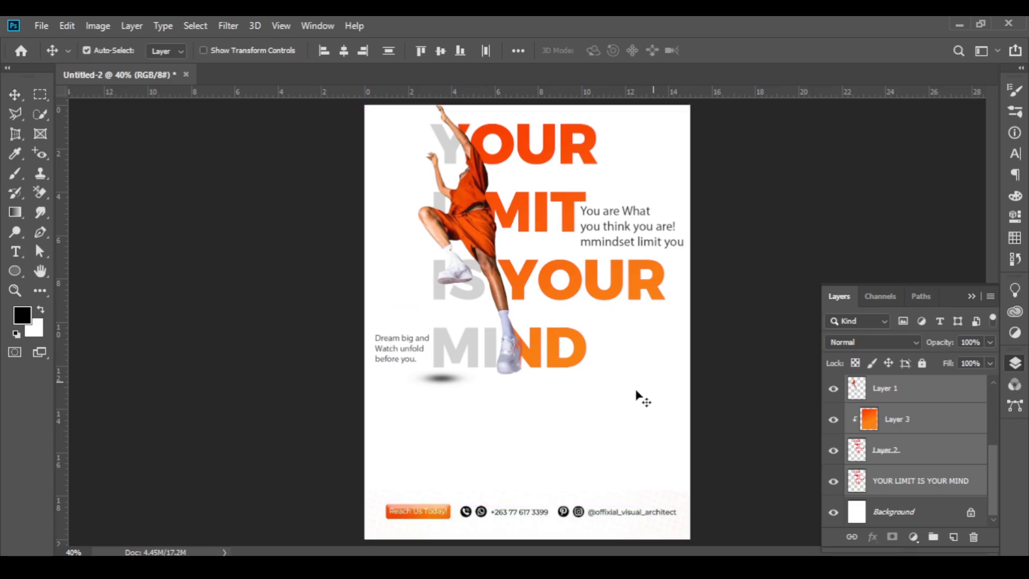
{"action": "key", "text": "ctrl+t"}
{"action": "left_click_drag", "start_coordinate": [537, 509], "coordinate": [537, 545]}
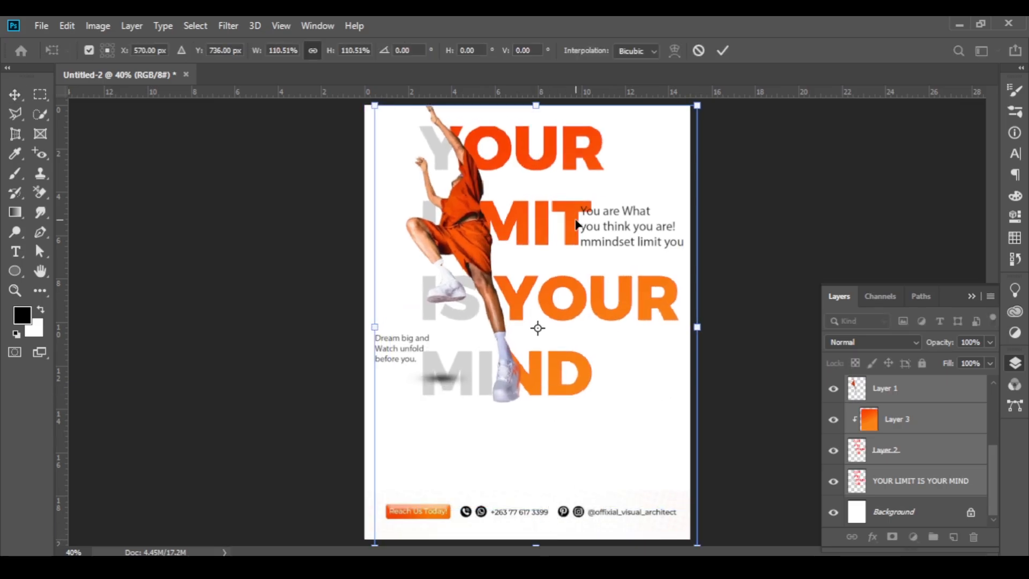
{"action": "key", "text": "ctrl+minus"}
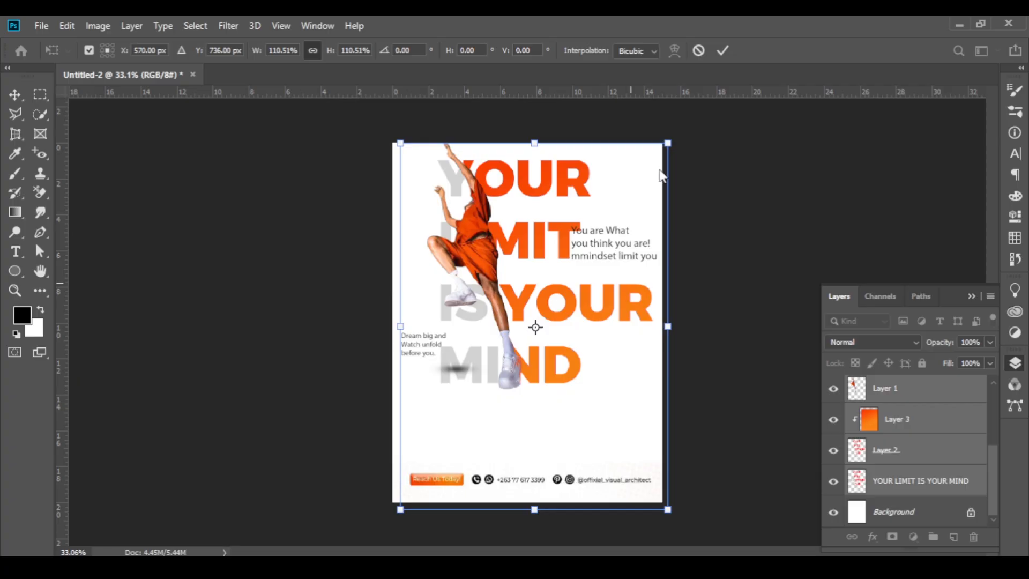
{"action": "key", "text": "Return"}
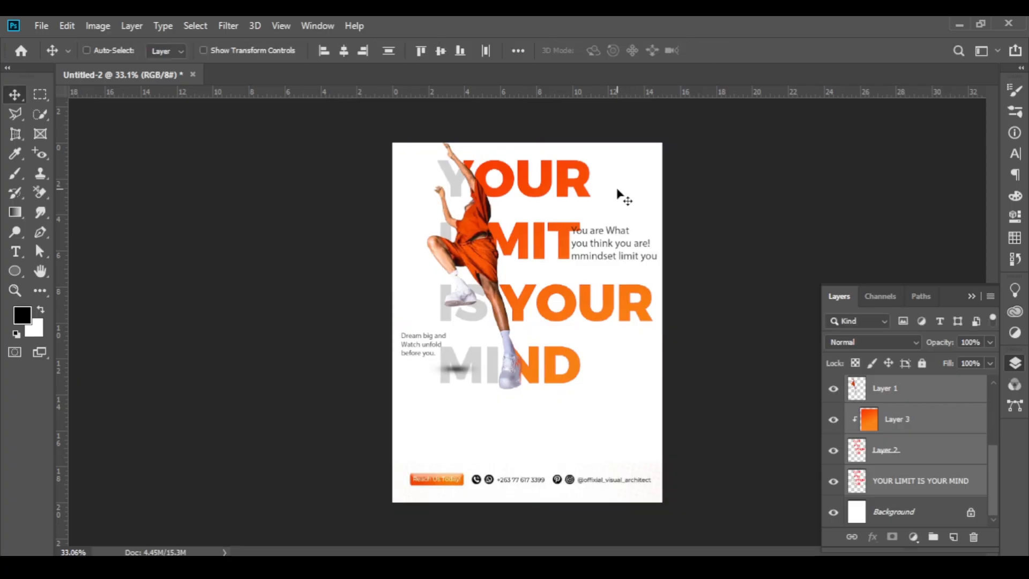
Step: Move the "Dream big" caption down beside MIND and the "You are What" caption slightly down and away from LIMIT
{"action": "scroll", "coordinate": [844, 447], "scroll_direction": "up", "scroll_amount": 3}
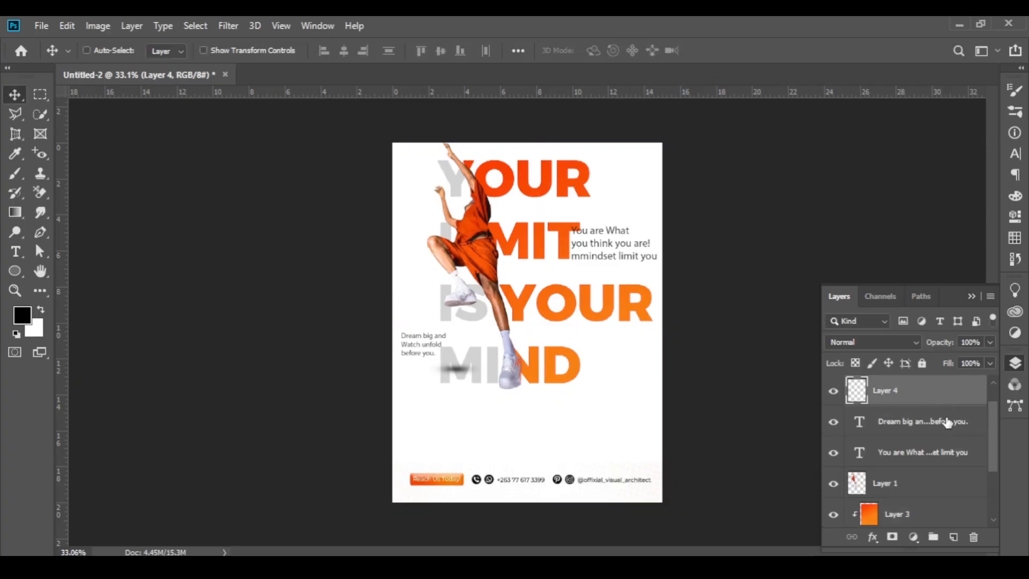
{"action": "left_click", "coordinate": [915, 417]}
{"action": "left_click", "coordinate": [911, 452]}
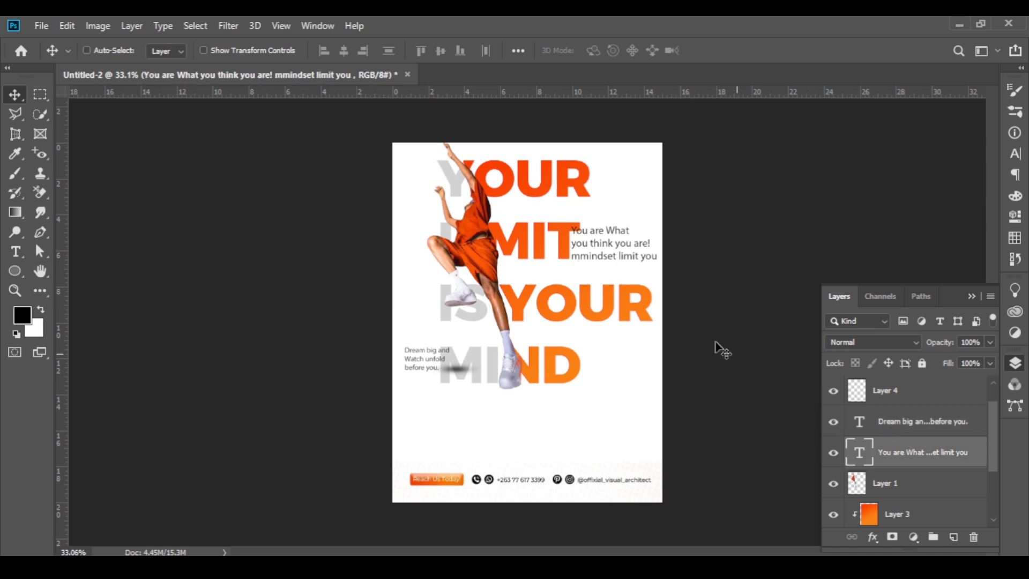
{"action": "mouse_move", "coordinate": [604, 260]}
{"action": "left_mouse_down"}
{"action": "mouse_move", "coordinate": [629, 235]}
{"action": "mouse_move", "coordinate": [616, 265]}
{"action": "left_mouse_up"}
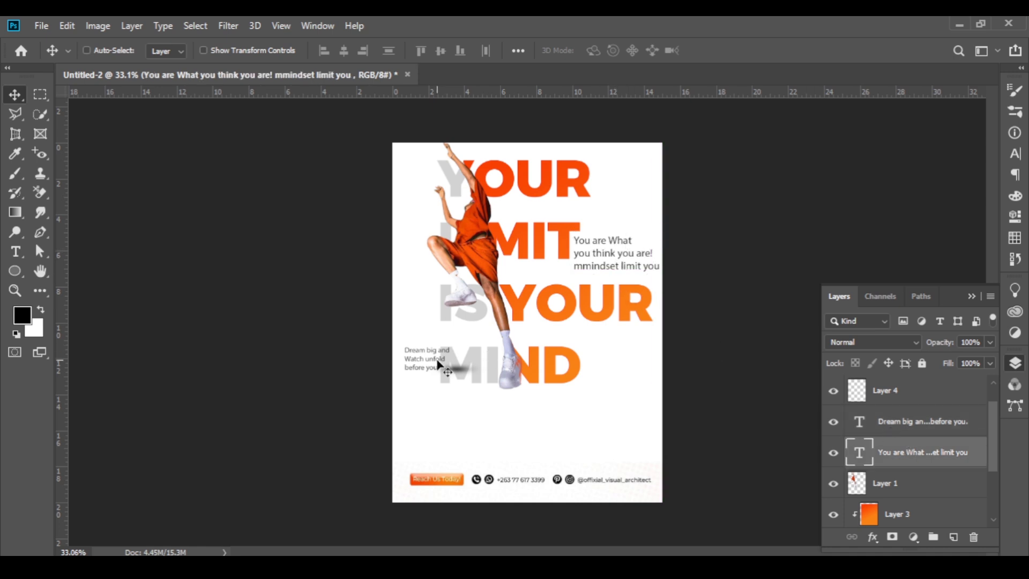
Step: Shrink the "Dream big" caption slightly and fit it into the margin just before the M of MIND
{"action": "left_click", "coordinate": [909, 431]}
{"action": "scroll", "coordinate": [441, 402], "scroll_direction": "up", "scroll_amount": 2}
{"action": "scroll", "coordinate": [413, 365], "scroll_direction": "down", "scroll_amount": 1}
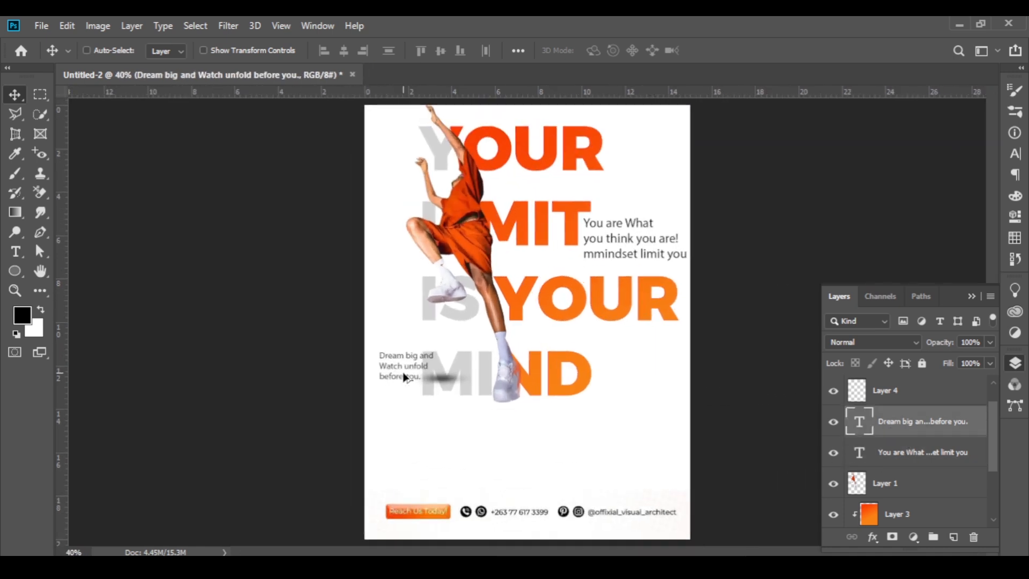
{"action": "mouse_move", "coordinate": [393, 374]}
{"action": "left_mouse_down"}
{"action": "mouse_move", "coordinate": [401, 385]}
{"action": "mouse_move", "coordinate": [400, 370]}
{"action": "left_mouse_up"}
{"action": "scroll", "coordinate": [396, 381], "scroll_direction": "up", "scroll_amount": 2}
{"action": "key", "text": "ctrl+t"}
{"action": "left_click_drag", "start_coordinate": [345, 343], "coordinate": [368, 355]}
{"action": "key", "text": "Return"}
Step: Move the soft shadow just below the M of MIND and lower its layer opacity to 81%
{"action": "left_click", "coordinate": [486, 379], "text": "ctrl"}
{"action": "left_click_drag", "start_coordinate": [486, 379], "coordinate": [466, 437]}
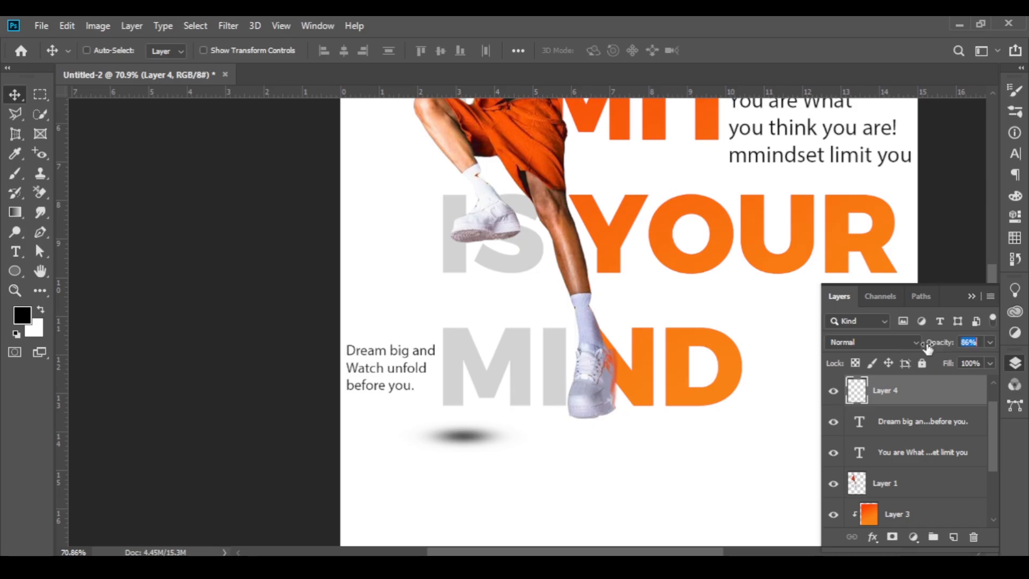
{"action": "scroll", "coordinate": [314, 267], "scroll_direction": "down", "scroll_amount": 3}
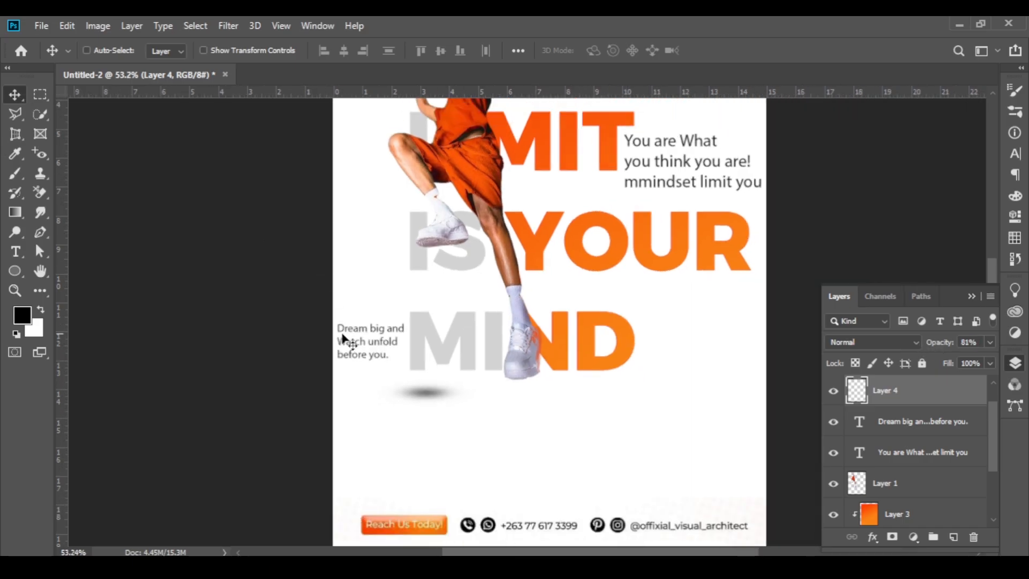
{"action": "scroll", "coordinate": [471, 423], "scroll_direction": "down", "scroll_amount": 3}
{"action": "scroll", "coordinate": [472, 423], "scroll_direction": "up", "scroll_amount": 1}
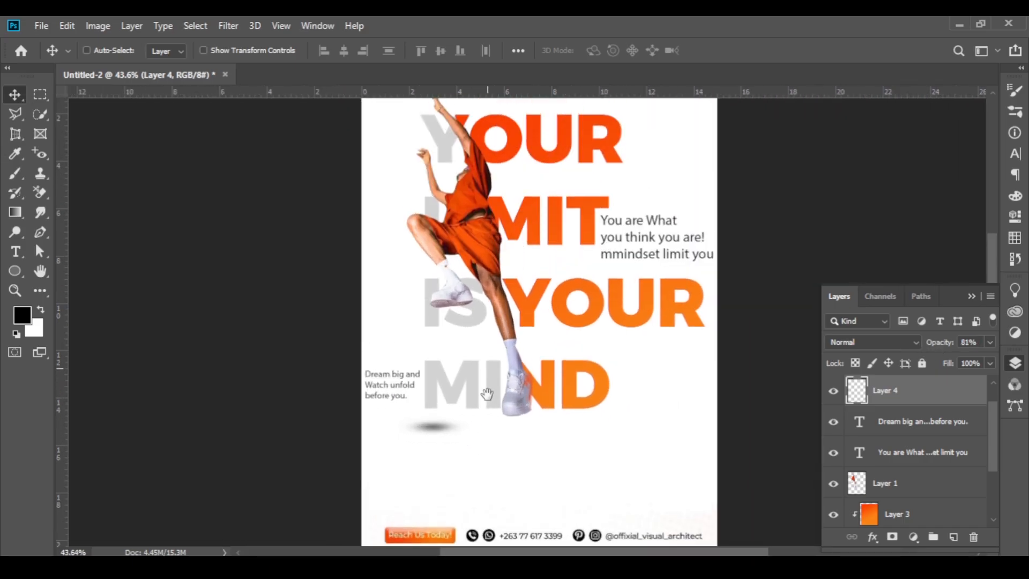
Step: Enlarge the athlete cutout slightly and shift it toward the poster's left side, keeping the lower foot over MIND
{"action": "scroll", "coordinate": [488, 400], "scroll_direction": "down", "scroll_amount": 1}
{"action": "left_click", "coordinate": [850, 484]}
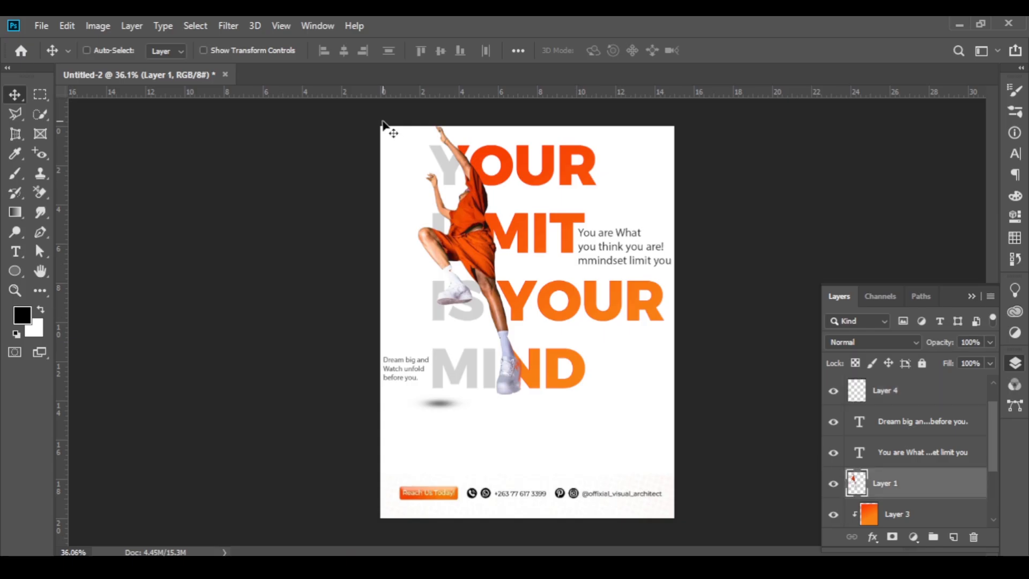
{"action": "key", "text": "ctrl+t"}
{"action": "left_click_drag", "start_coordinate": [473, 127], "coordinate": [471, 105]}
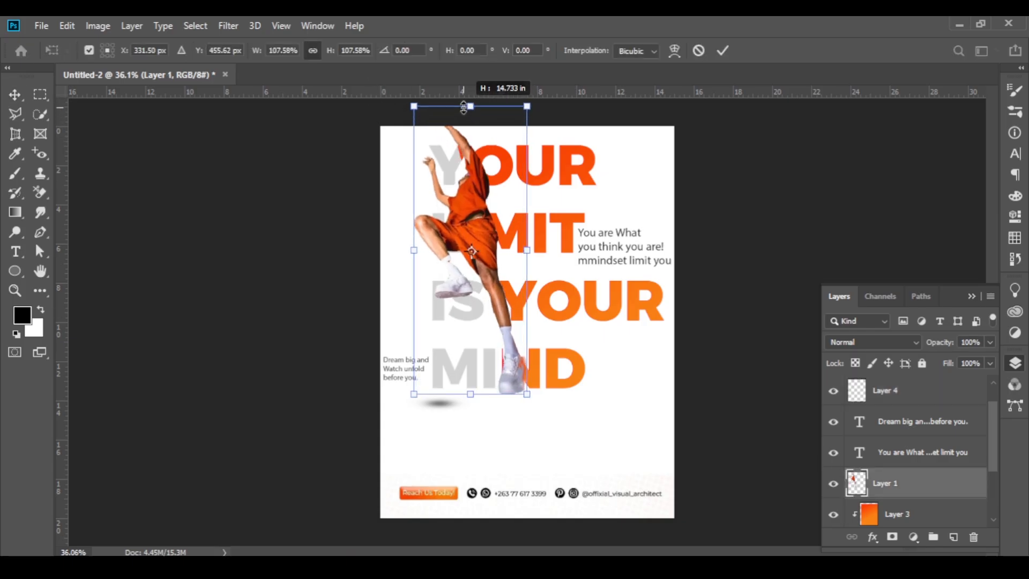
{"action": "left_click_drag", "start_coordinate": [464, 222], "coordinate": [447, 222]}
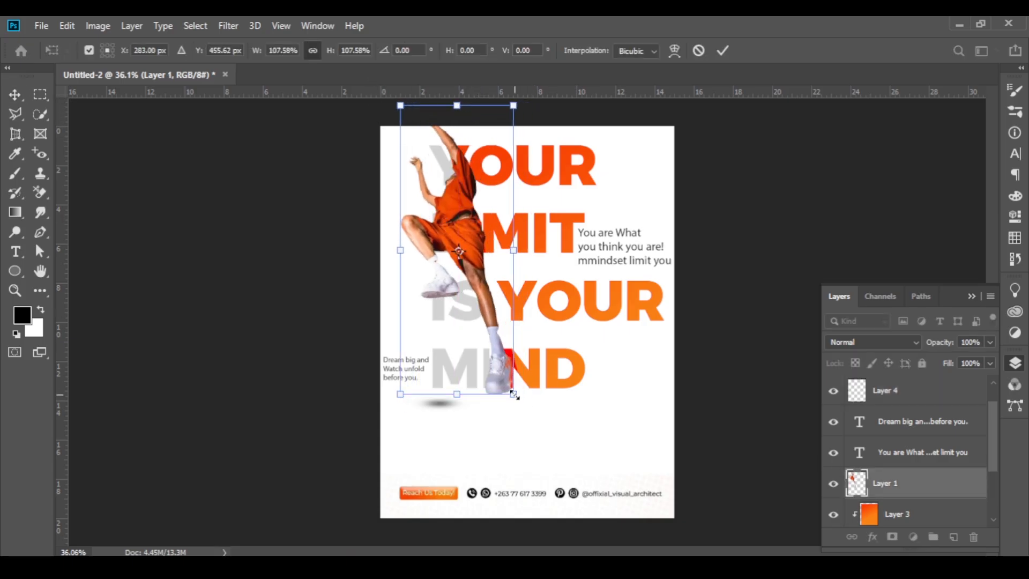
{"action": "left_click_drag", "start_coordinate": [515, 395], "coordinate": [516, 398]}
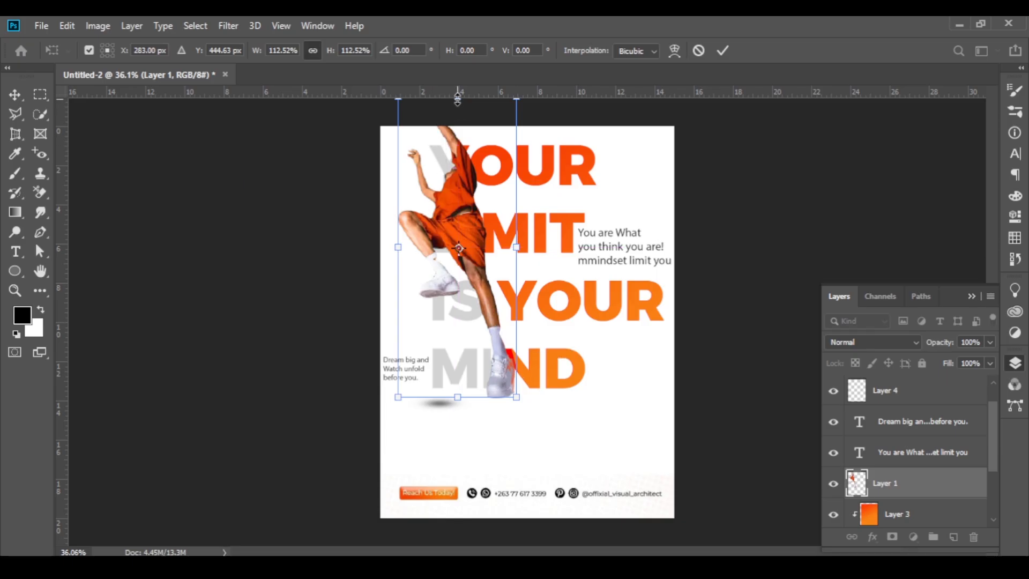
{"action": "left_click_drag", "start_coordinate": [457, 99], "coordinate": [457, 115]}
{"action": "left_click_drag", "start_coordinate": [501, 329], "coordinate": [505, 325]}
{"action": "left_click", "coordinate": [722, 50]}
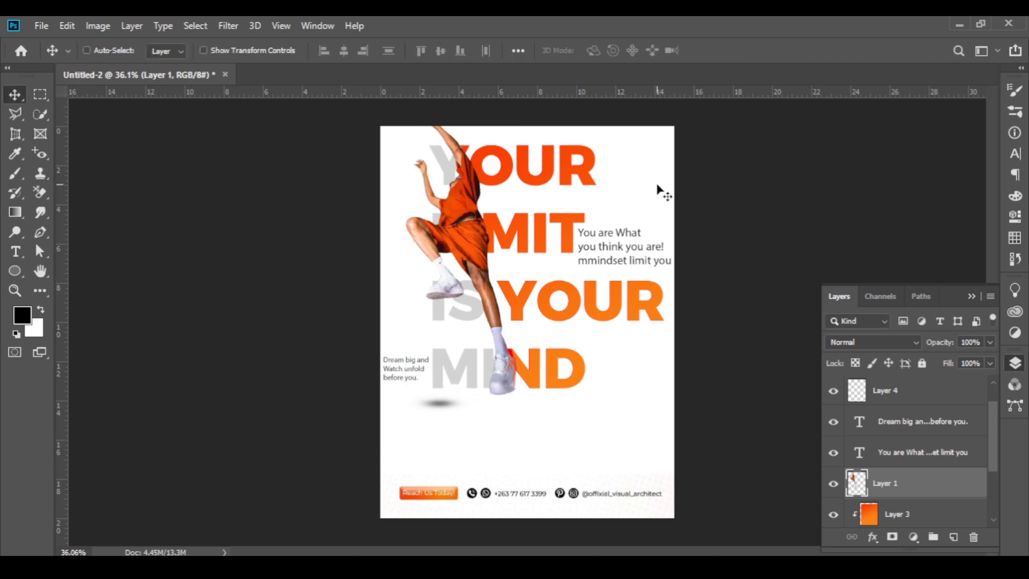
{"action": "scroll", "coordinate": [616, 248], "scroll_direction": "down", "scroll_amount": 3}
{"action": "scroll", "coordinate": [609, 256], "scroll_direction": "down", "scroll_amount": 3}
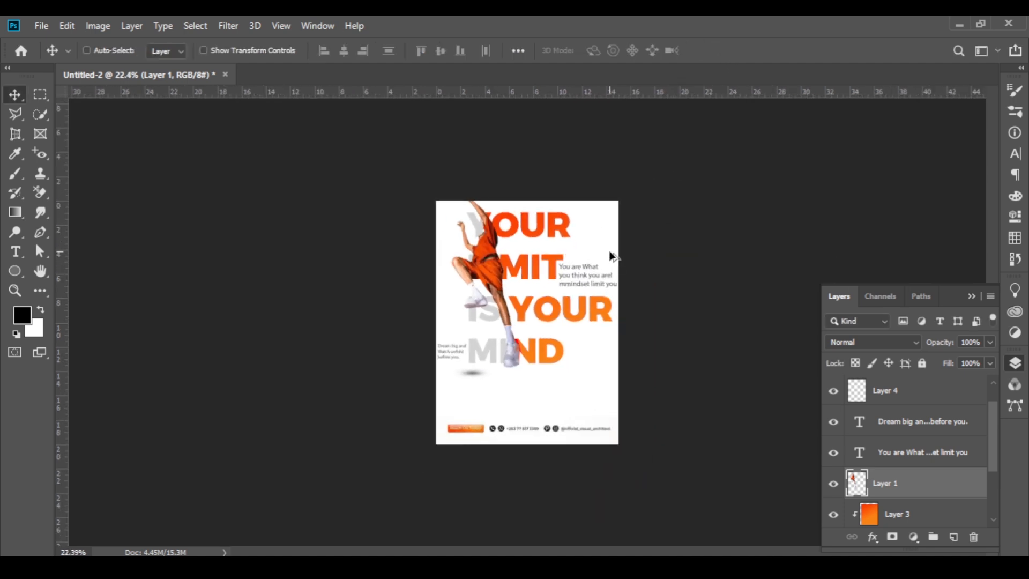
{"action": "scroll", "coordinate": [610, 252], "scroll_direction": "up", "scroll_amount": 4}
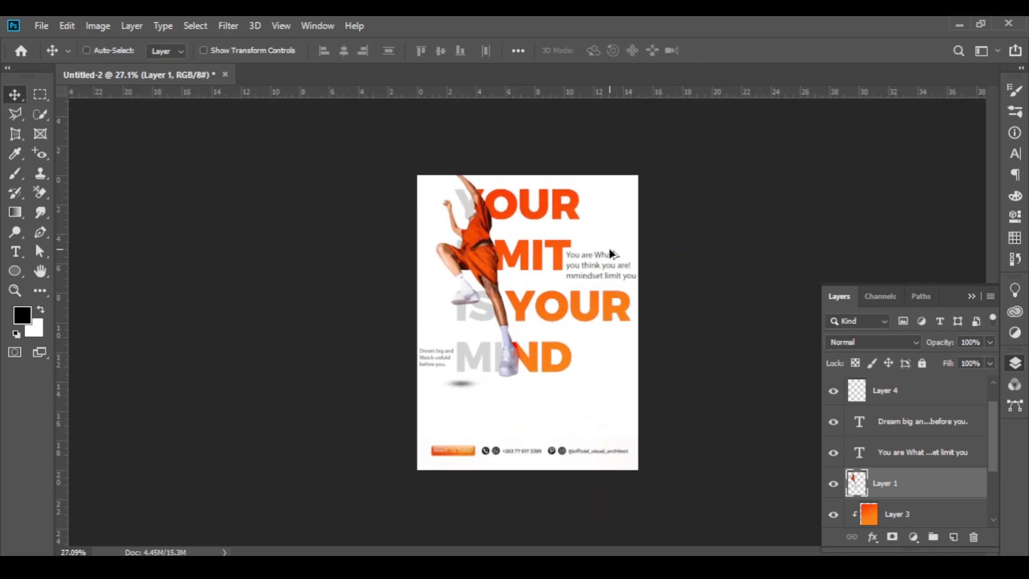